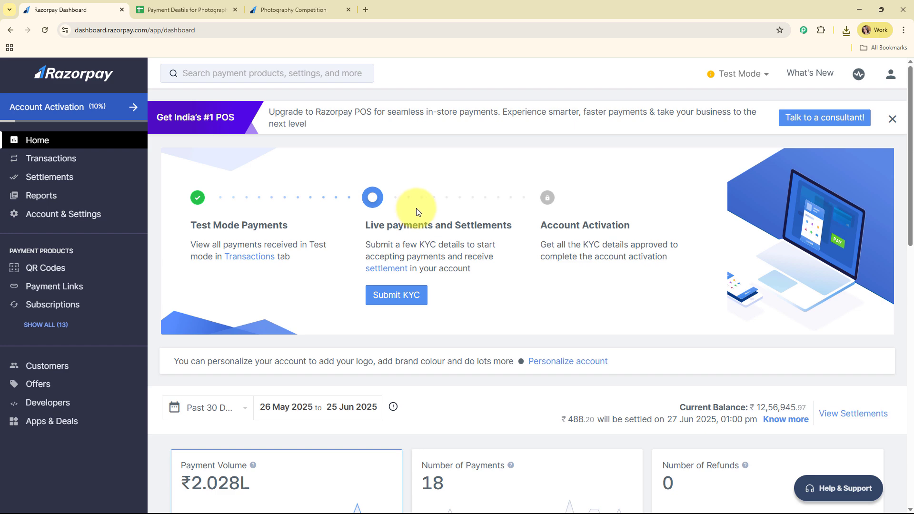
Narrow column A of the payment details sheet to fit the order IDs, then bring up the Photography Competition page.
{"action": "left_click", "coordinate": [186, 9]}
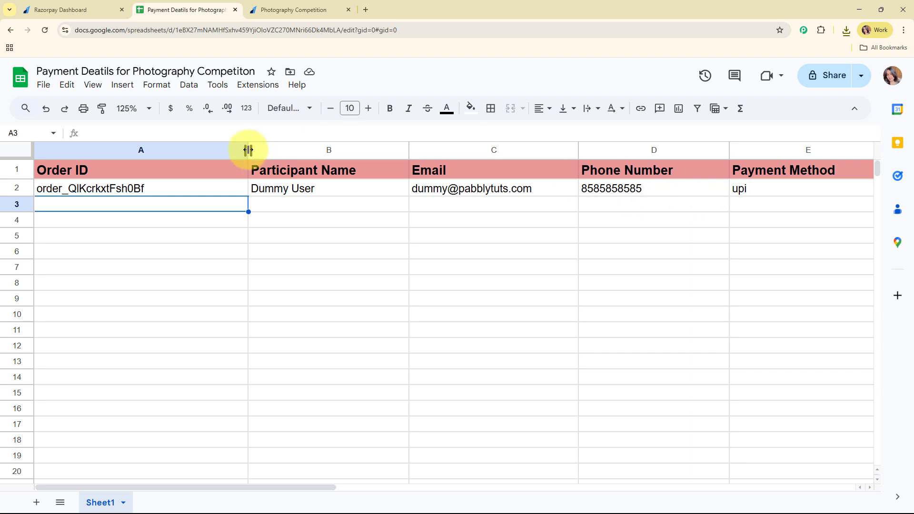
{"action": "left_click_drag", "start_coordinate": [248, 150], "coordinate": [186, 149]}
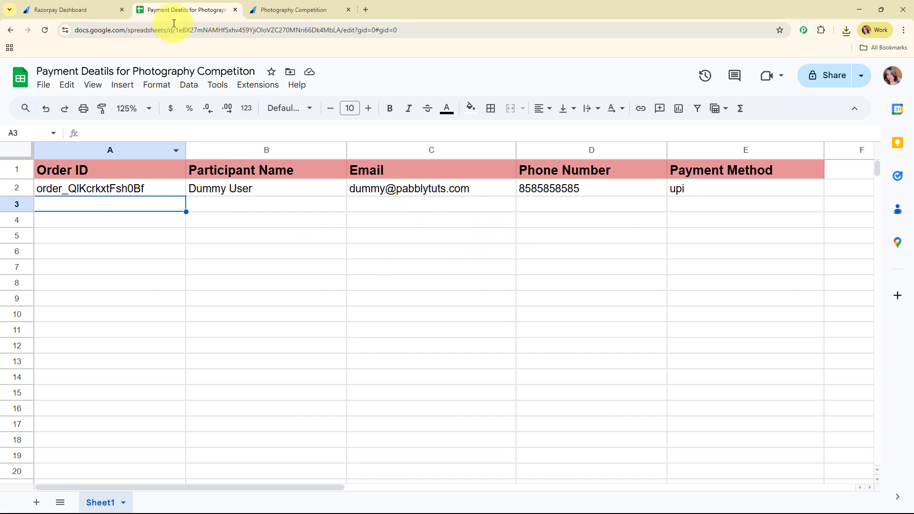
{"action": "left_click", "coordinate": [270, 8]}
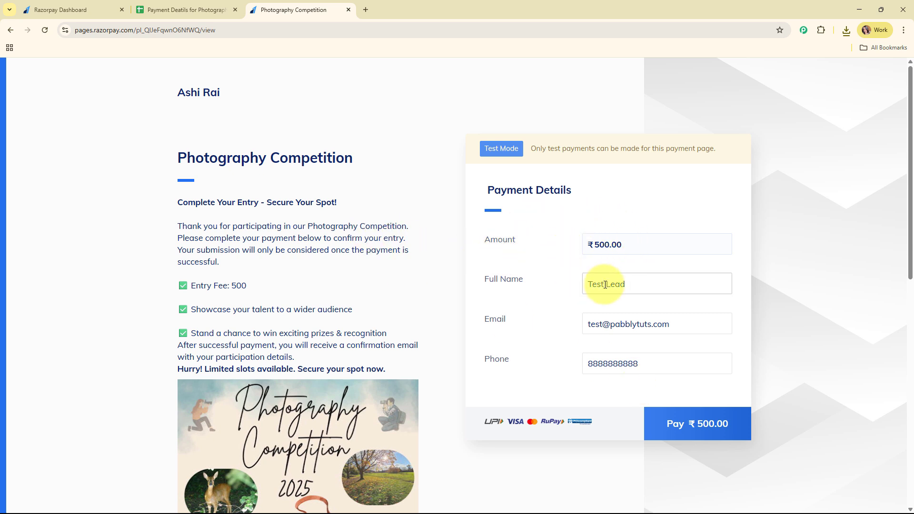
Pay the ₹500.00 entry fee by UPI with the success@razorpay test ID.
{"action": "left_click", "coordinate": [699, 427]}
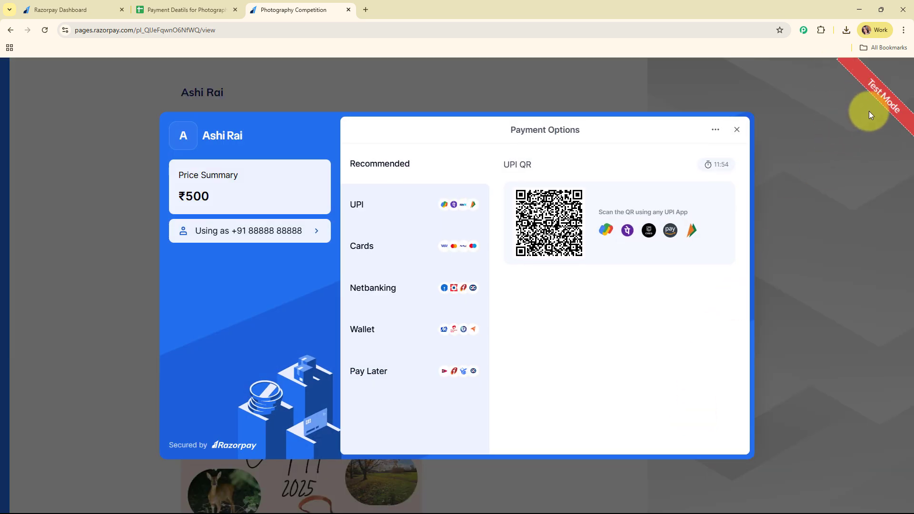
{"action": "left_click", "coordinate": [391, 206]}
{"action": "left_click", "coordinate": [561, 328]}
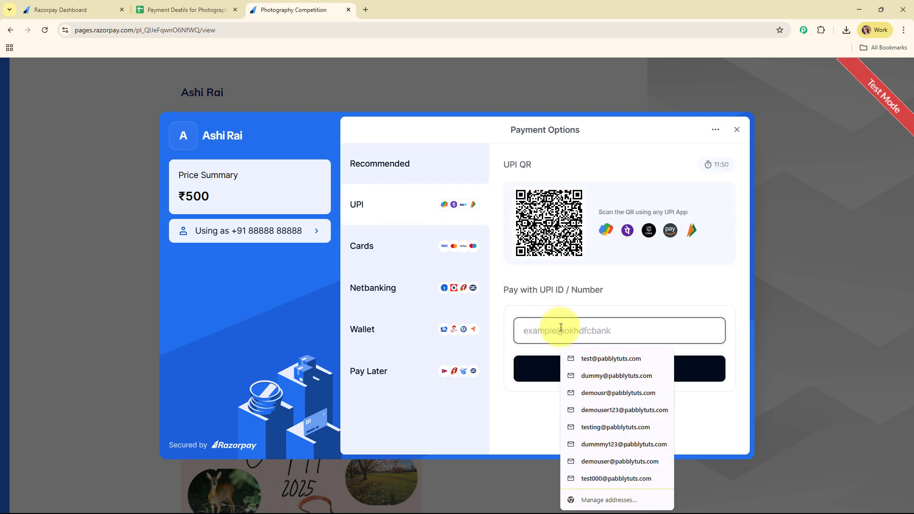
{"action": "type", "text": "success@razorpay"}
{"action": "left_click", "coordinate": [581, 362]}
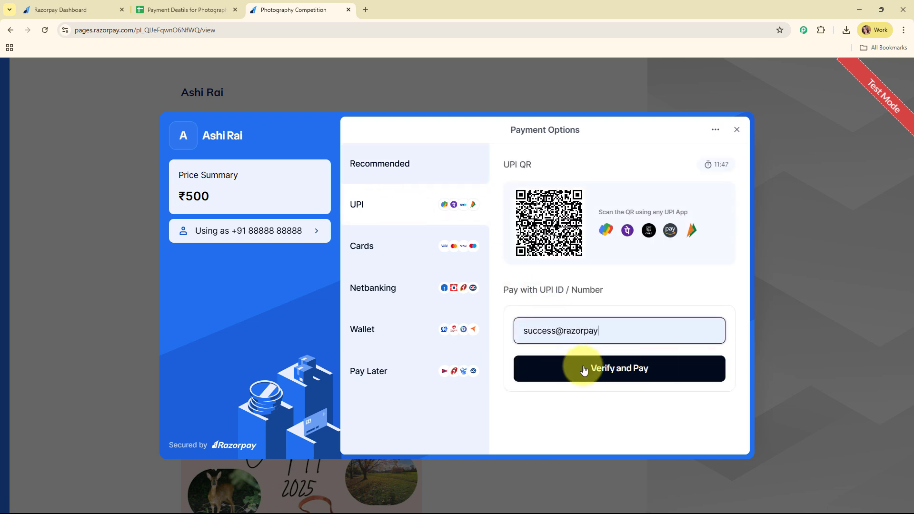
{"action": "left_click", "coordinate": [585, 369]}
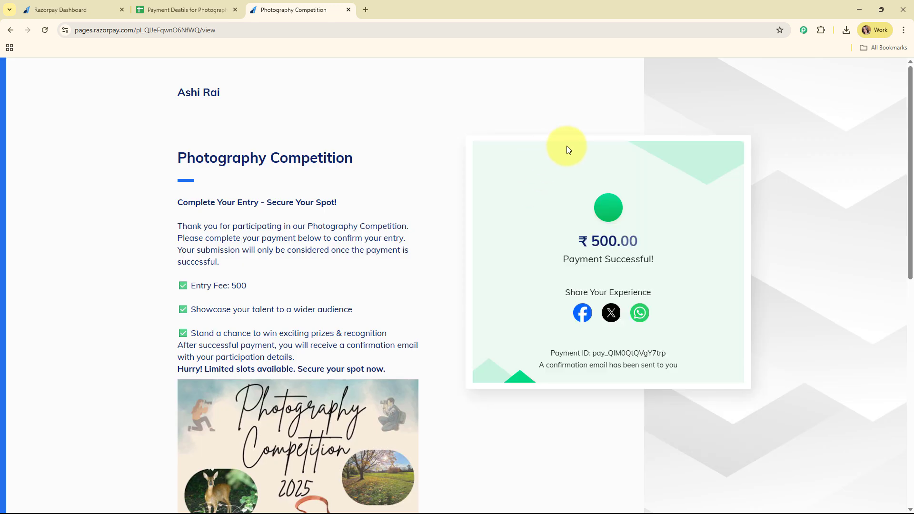
{"action": "left_click", "coordinate": [204, 8]}
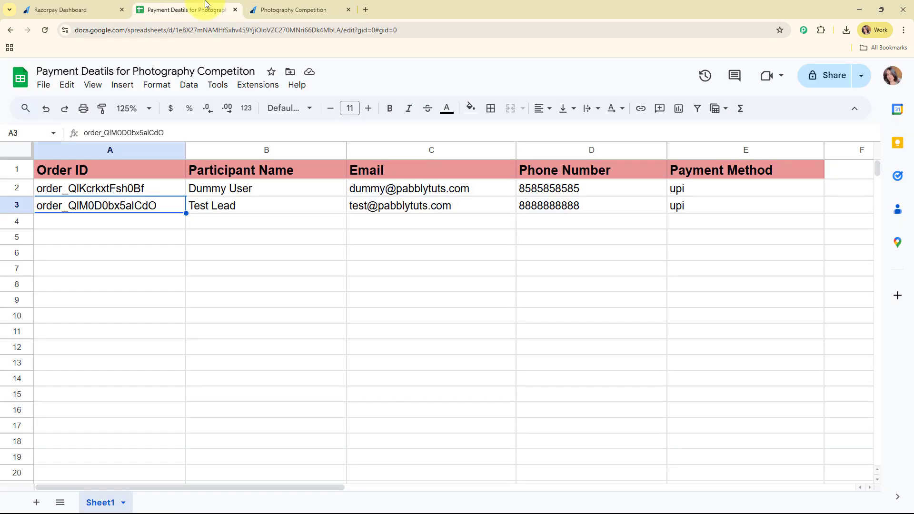
{"action": "left_click", "coordinate": [145, 224]}
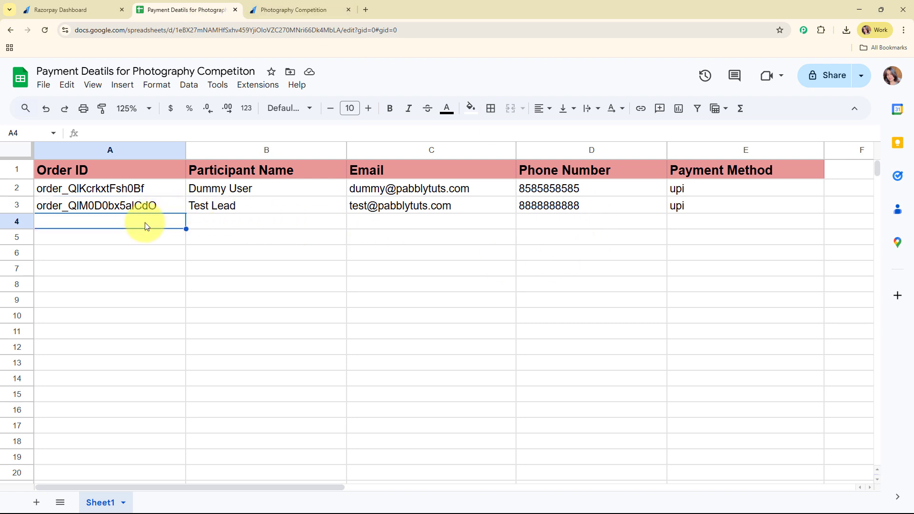
{"action": "left_click", "coordinate": [162, 205]}
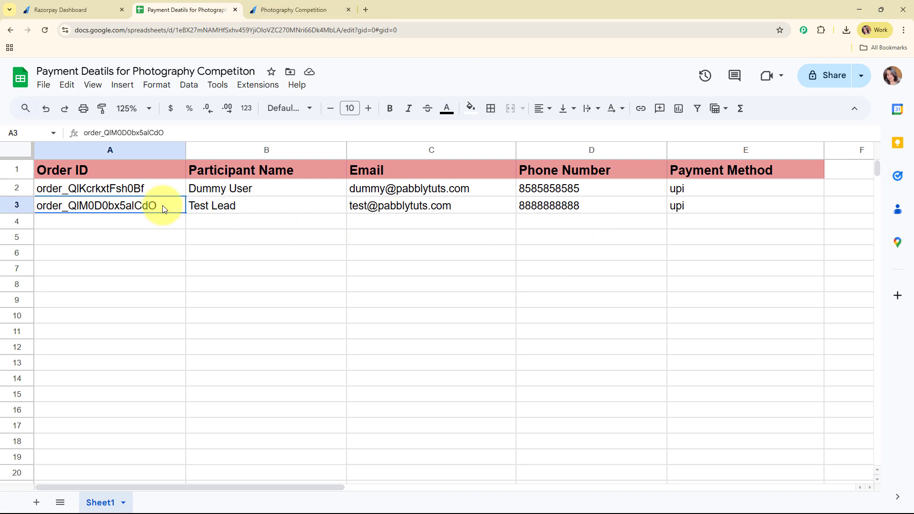
{"action": "left_click", "coordinate": [263, 207]}
{"action": "left_click", "coordinate": [485, 208]}
{"action": "left_click", "coordinate": [639, 214]}
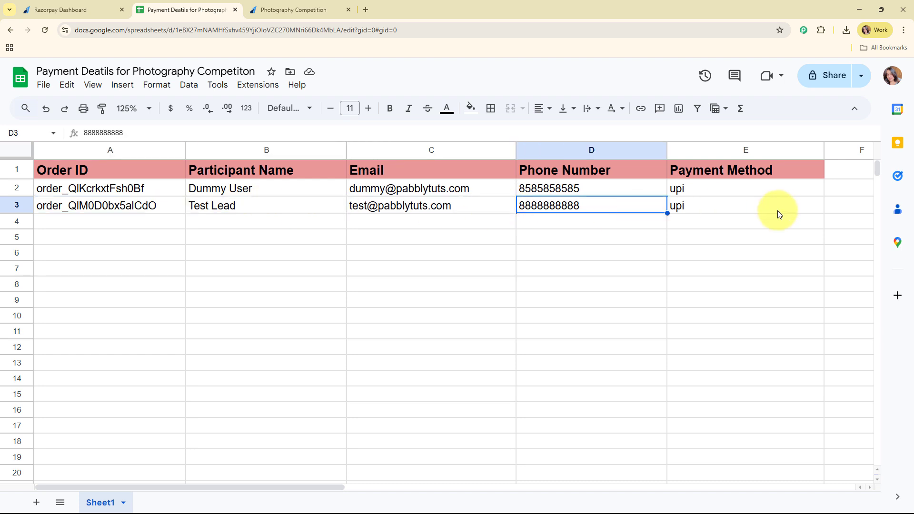
{"action": "left_click", "coordinate": [779, 212]}
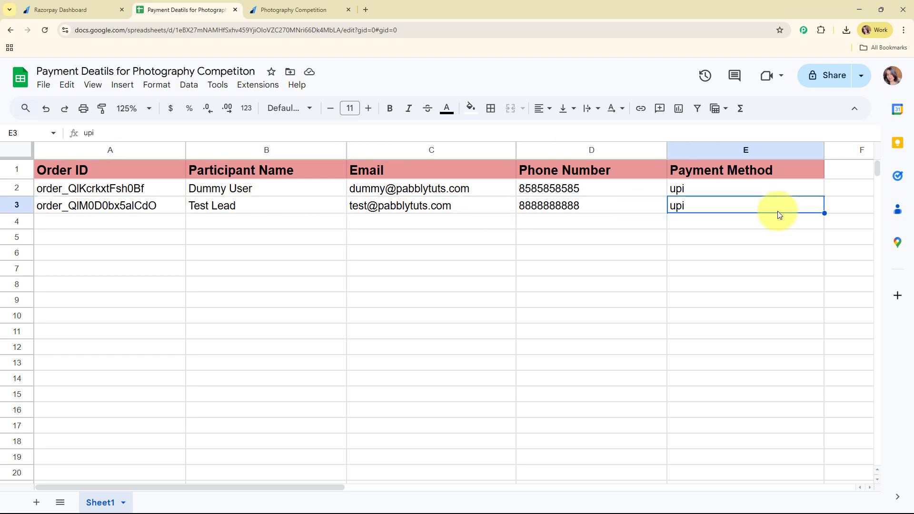
{"action": "left_click", "coordinate": [138, 227]}
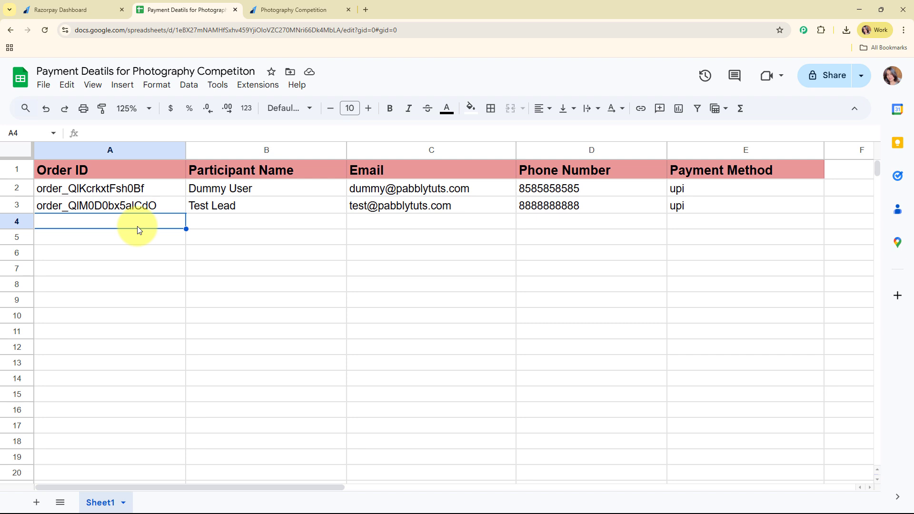
Open the Pabbly Connect website in a new browser tab.
{"action": "left_click", "coordinate": [366, 10]}
{"action": "type", "text": "p"}
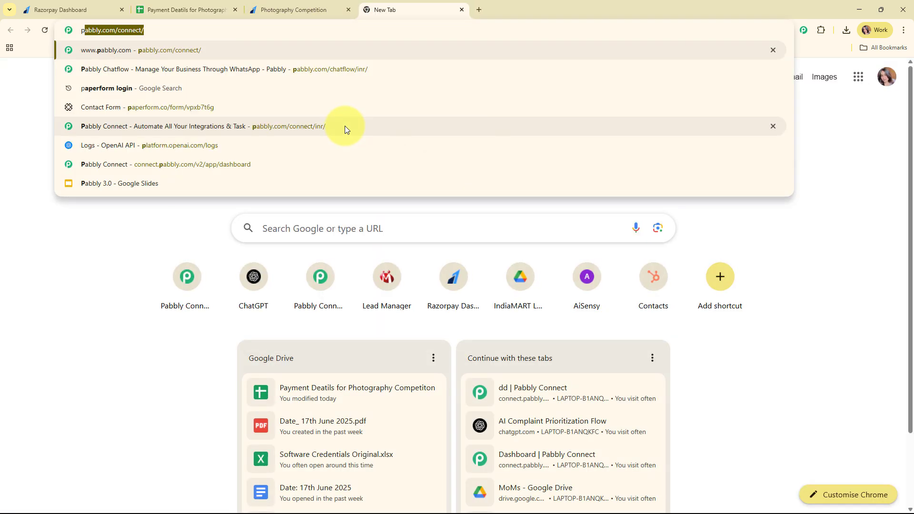
{"action": "type", "text": "abb"}
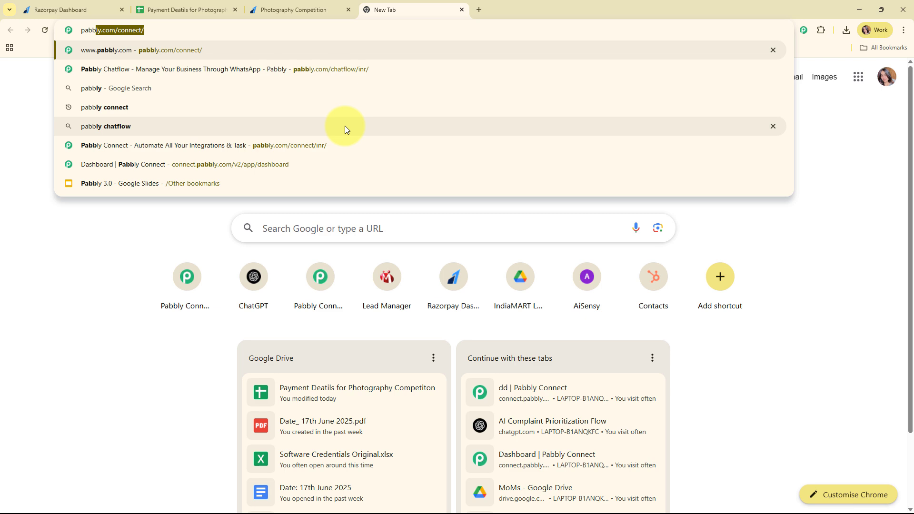
{"action": "type", "text": "ly"}
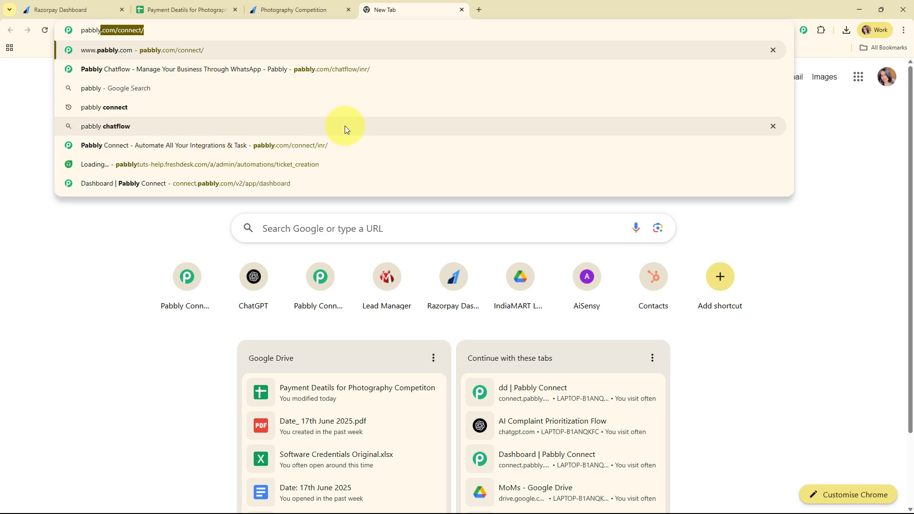
{"action": "key", "text": "Return"}
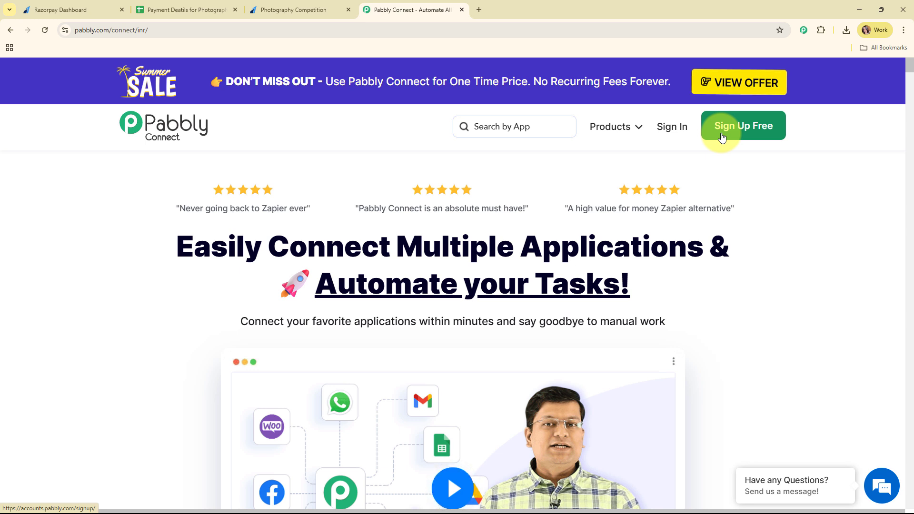
Sign in and launch Pabbly Connect from the All Pabbly Apps page.
{"action": "left_click", "coordinate": [664, 138]}
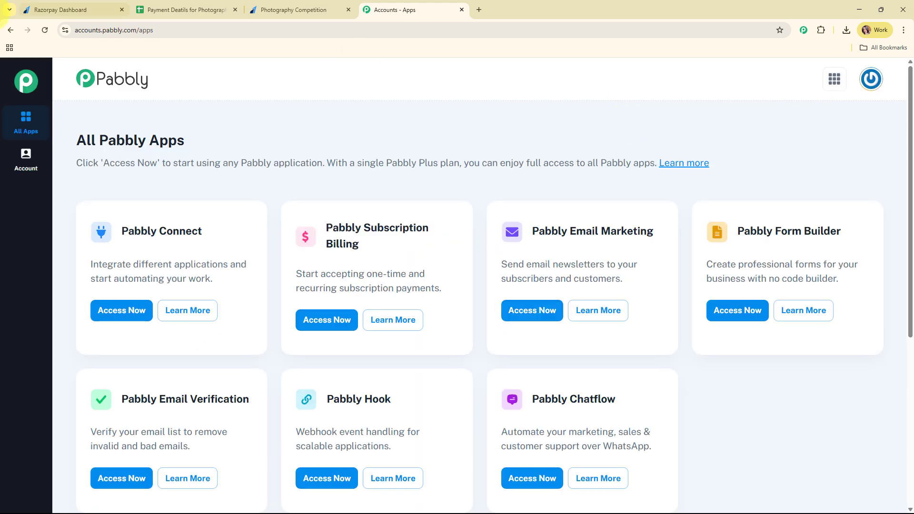
{"action": "triple_click", "coordinate": [123, 139]}
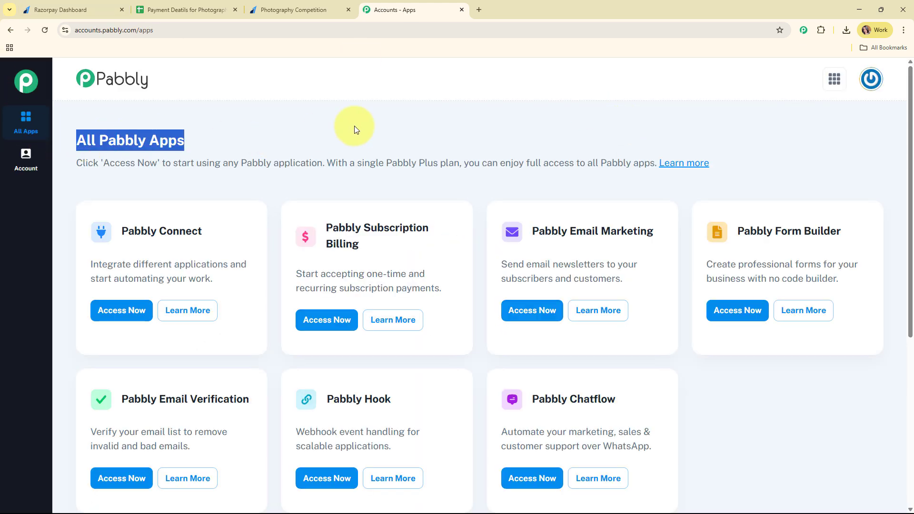
{"action": "left_click", "coordinate": [419, 118]}
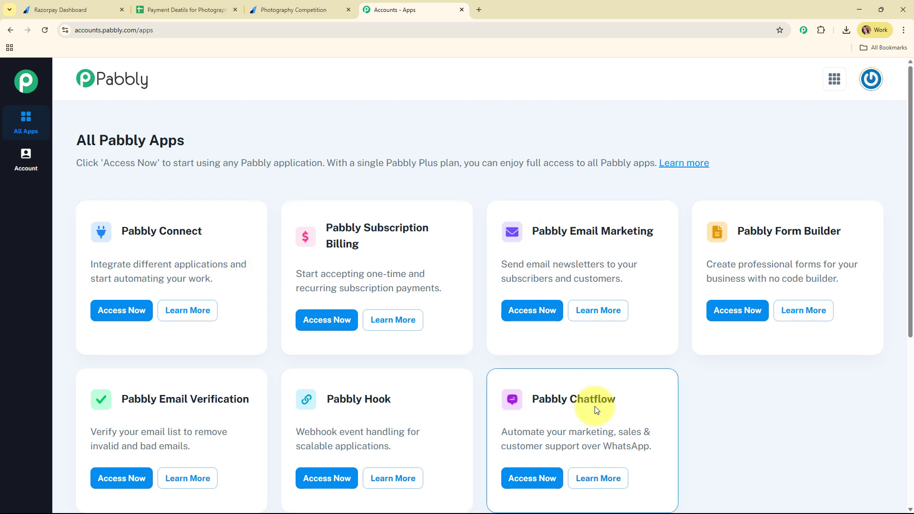
{"action": "left_click", "coordinate": [137, 313]}
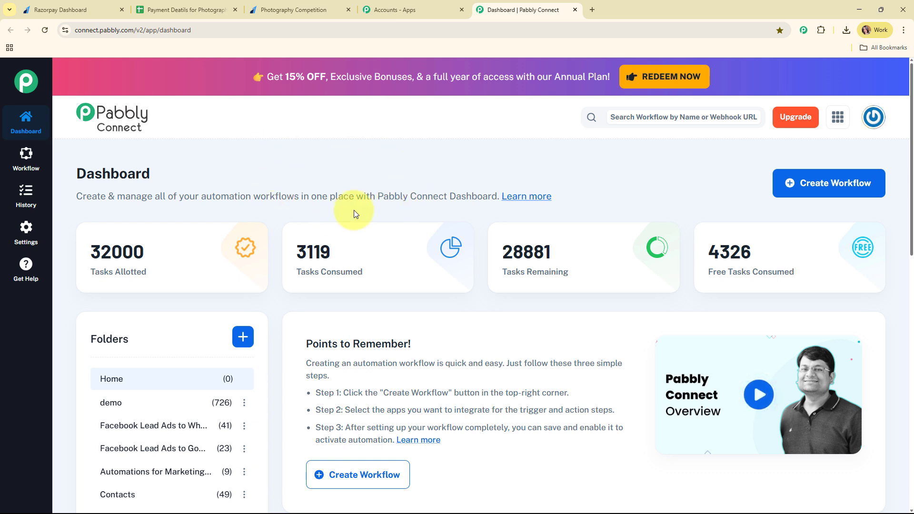
Start a workflow named 'Add Razorpay Payment Details to Google Sheets for Photography Competition' in the Automations folder.
{"action": "left_click", "coordinate": [831, 190]}
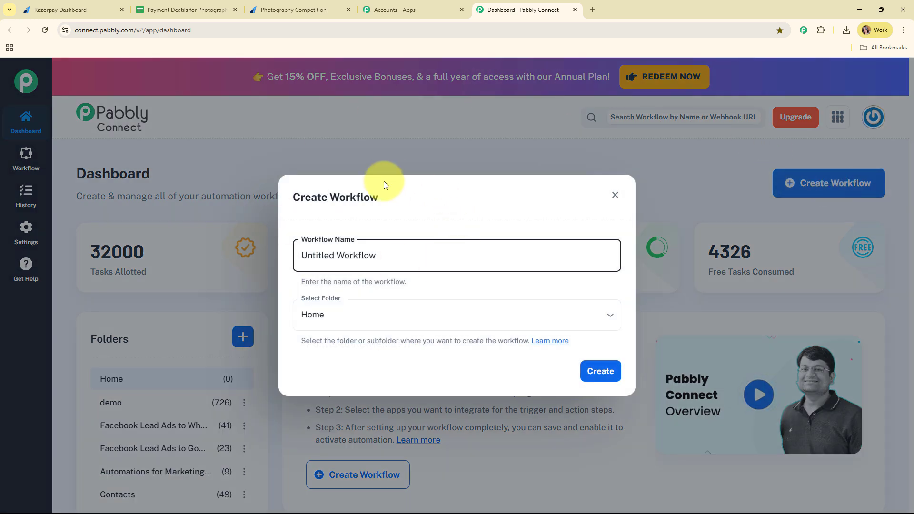
{"action": "left_click_drag", "start_coordinate": [410, 255], "coordinate": [267, 252]}
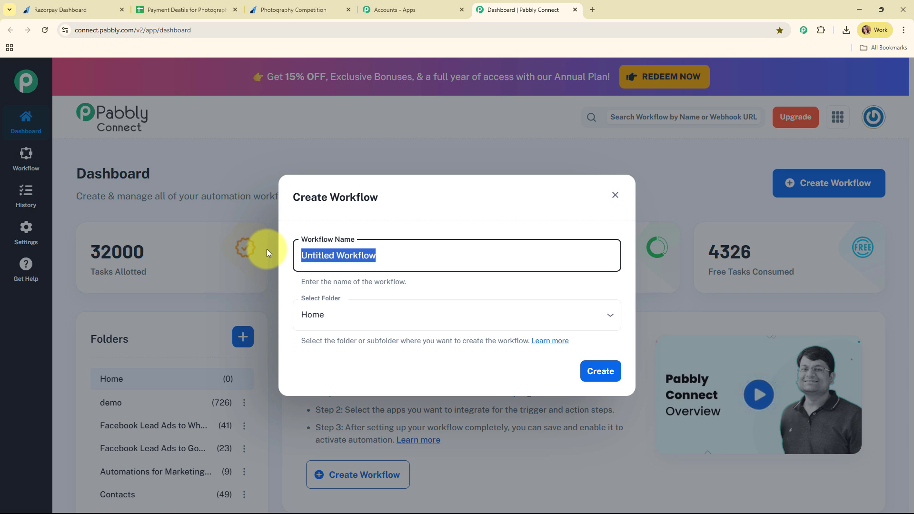
{"action": "type", "text": "Razorpay Payment Details to Google Sheets for Photography CompetitionA"}
{"action": "left_click_drag", "start_coordinate": [294, 258], "coordinate": [627, 277]}
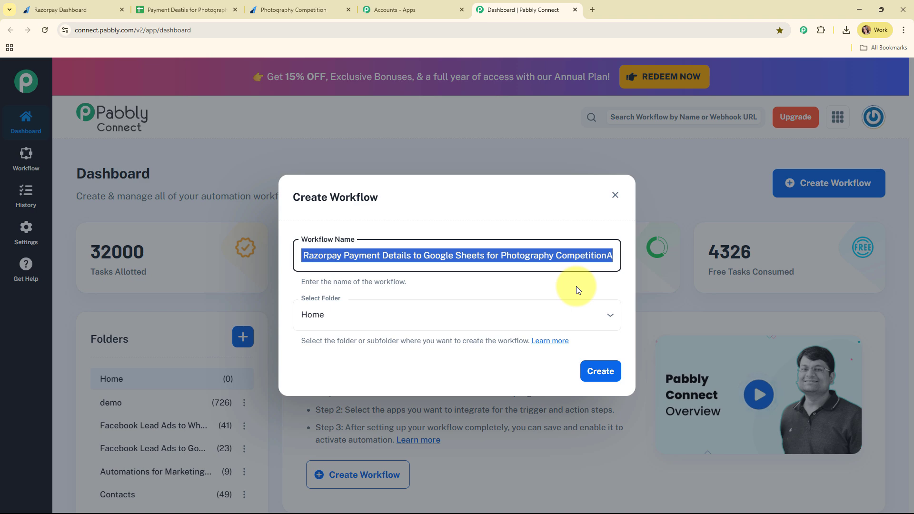
{"action": "left_click", "coordinate": [612, 256]}
{"action": "key", "text": "BackSpace"}
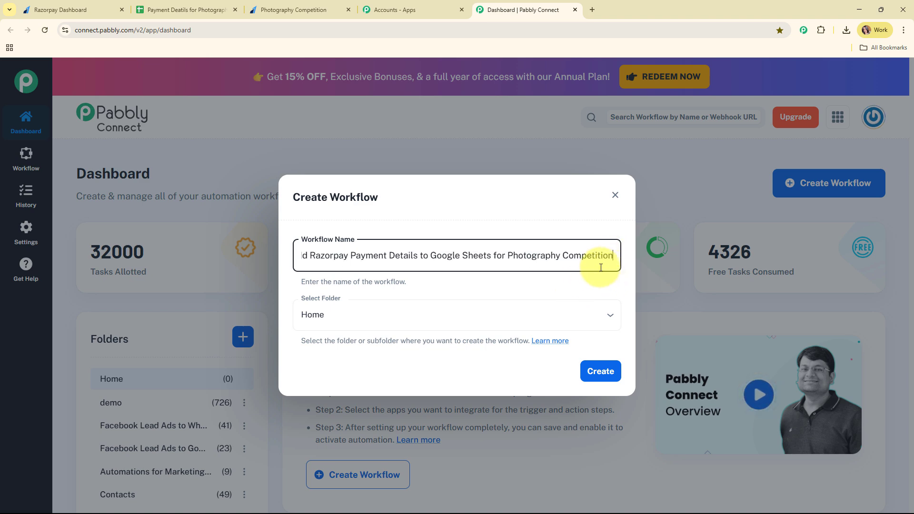
{"action": "left_click", "coordinate": [467, 295]}
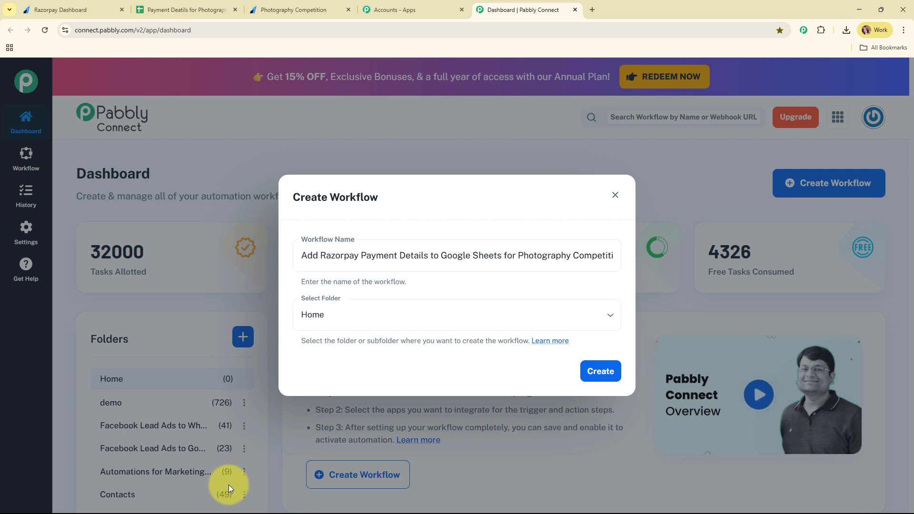
{"action": "left_click", "coordinate": [449, 320]}
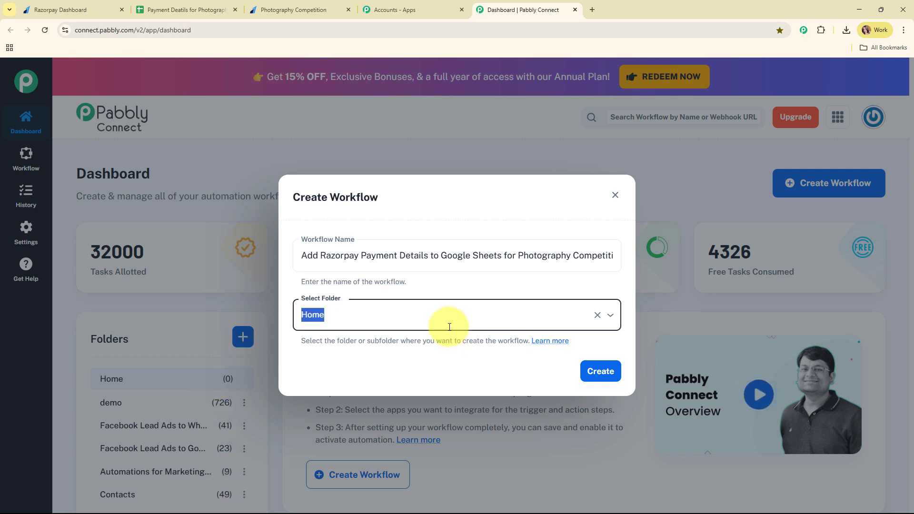
{"action": "left_click", "coordinate": [410, 287]}
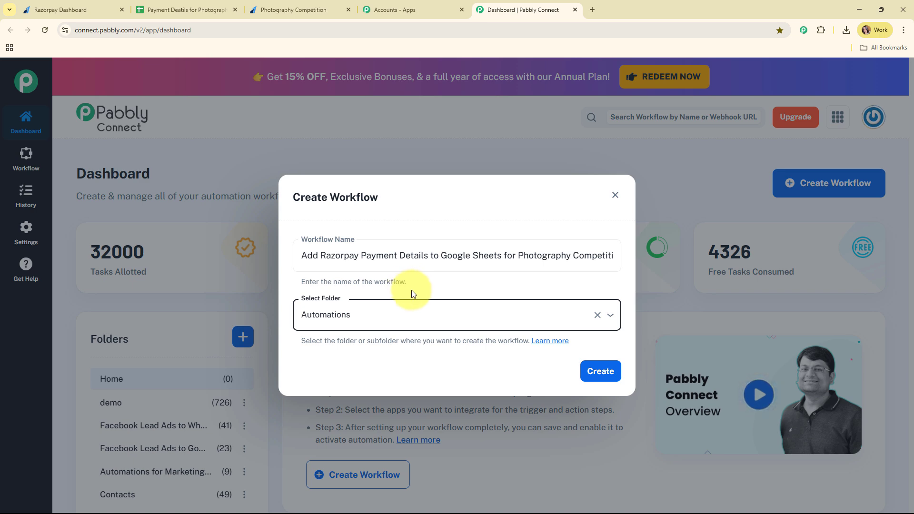
Read the Pabbly Forum help article on workflow folders, then close it.
{"action": "left_click", "coordinate": [554, 341]}
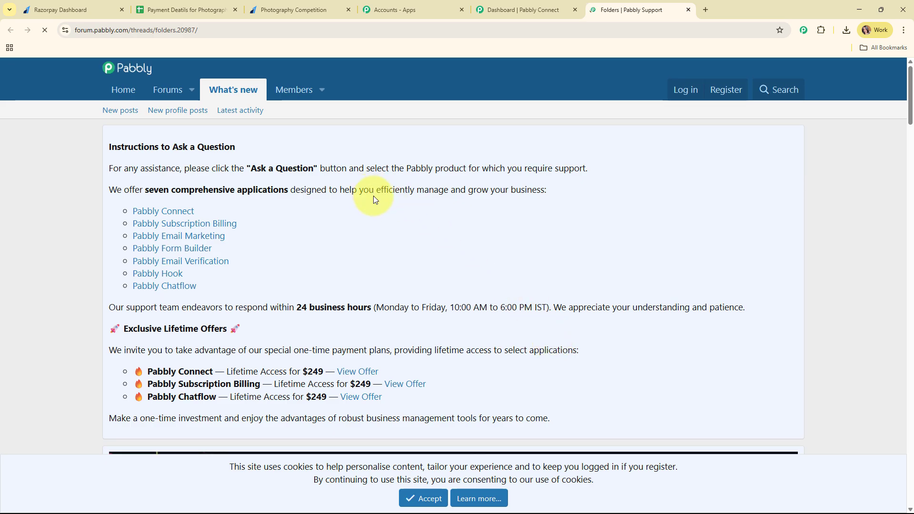
{"action": "scroll", "coordinate": [467, 255], "scroll_direction": "down", "scroll_amount": 6}
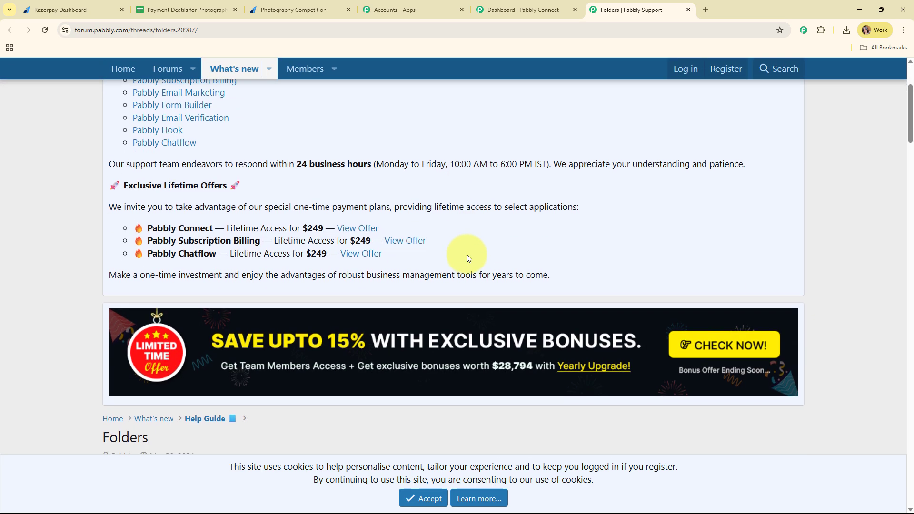
{"action": "scroll", "coordinate": [467, 254], "scroll_direction": "down", "scroll_amount": 6}
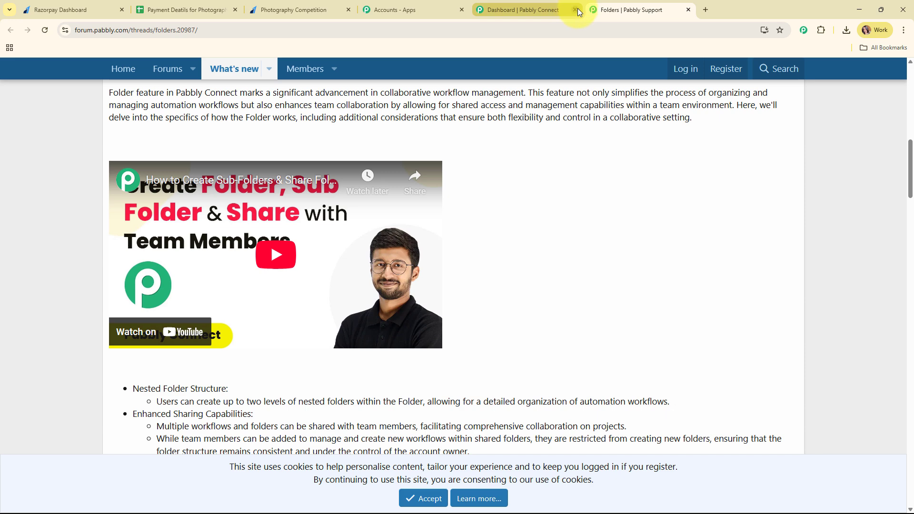
{"action": "left_click", "coordinate": [689, 10]}
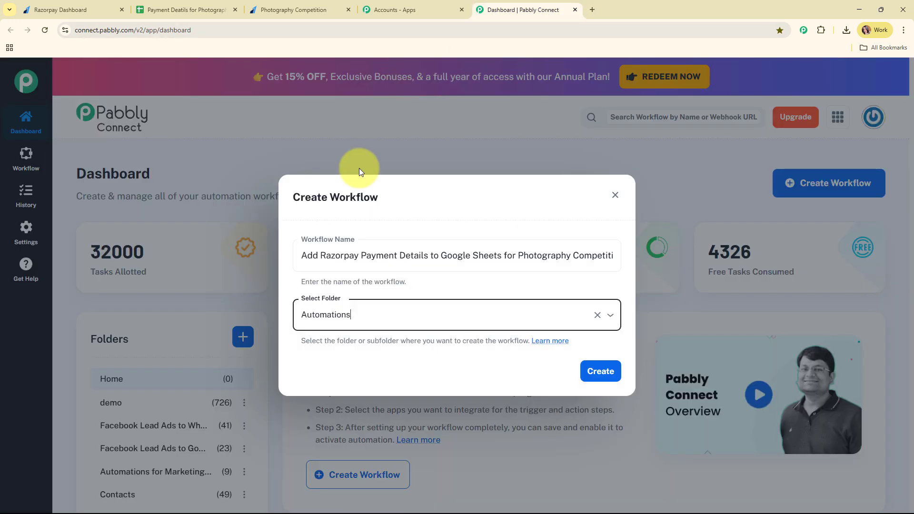
Create the workflow and collapse its trigger card to reveal the empty action step.
{"action": "left_click", "coordinate": [612, 376]}
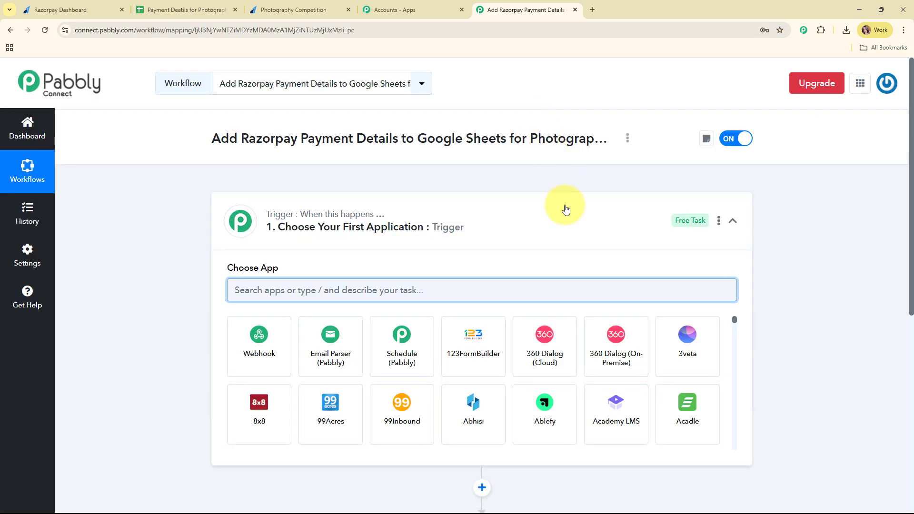
{"action": "left_click", "coordinate": [566, 218]}
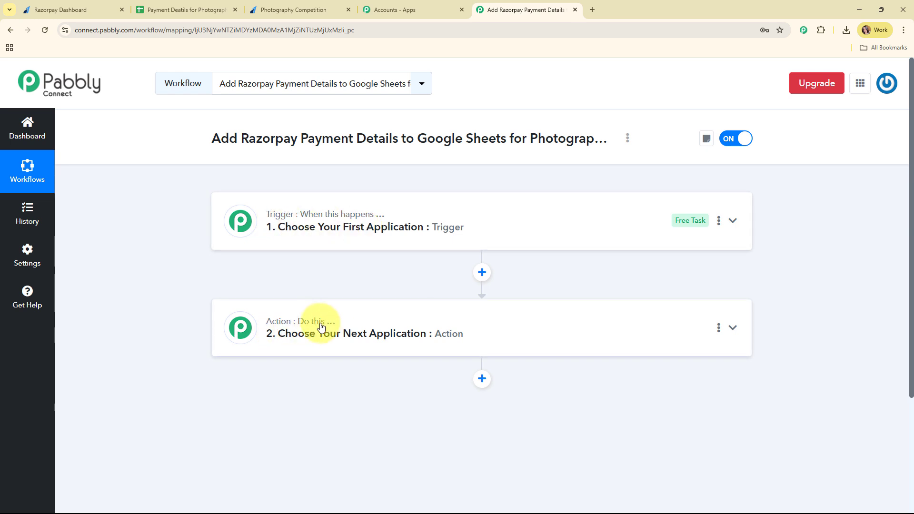
{"action": "mouse_move", "coordinate": [325, 328]}
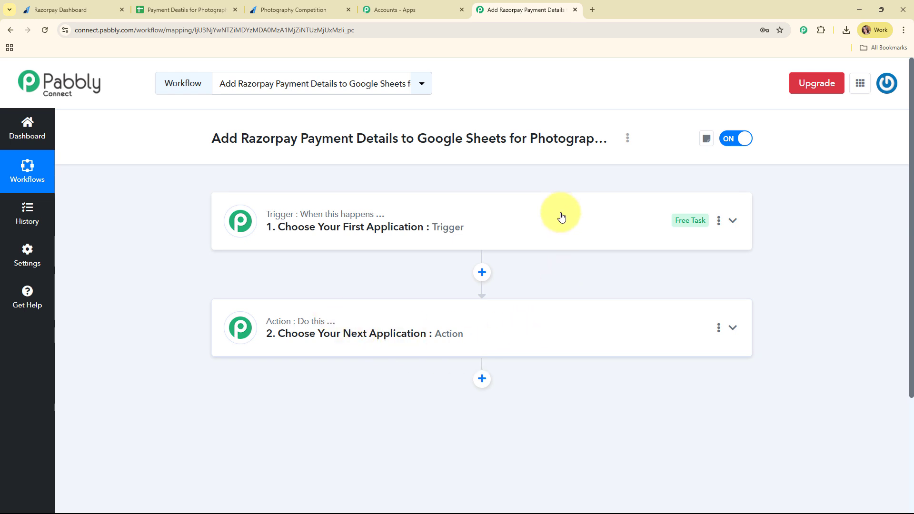
Set the trigger to Razorpay with the Payment Captured event.
{"action": "left_click", "coordinate": [500, 224]}
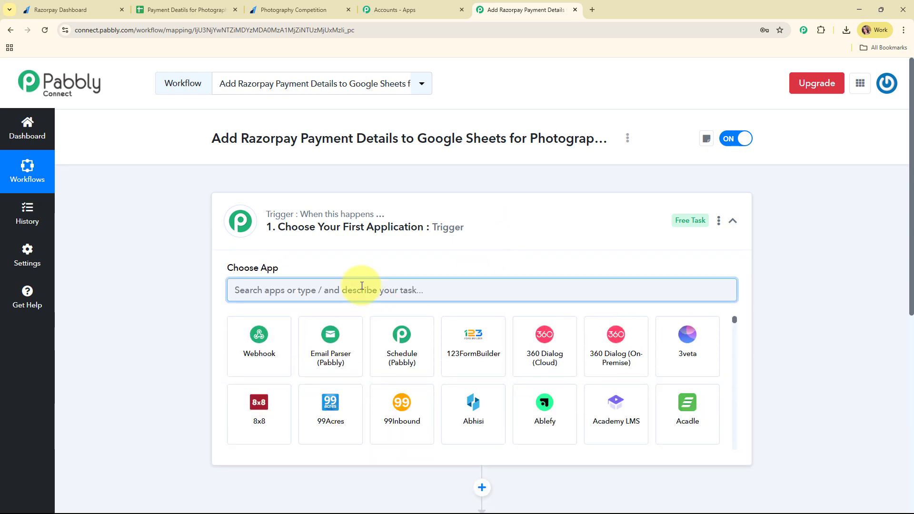
{"action": "type", "text": "raz"}
{"action": "left_click", "coordinate": [328, 352]}
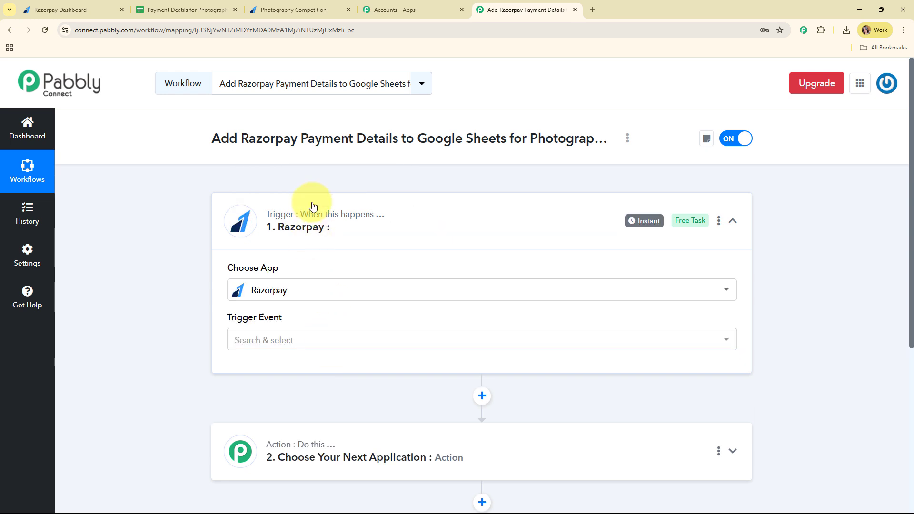
{"action": "left_click", "coordinate": [292, 341]}
{"action": "scroll", "coordinate": [305, 286], "scroll_direction": "down", "scroll_amount": 1}
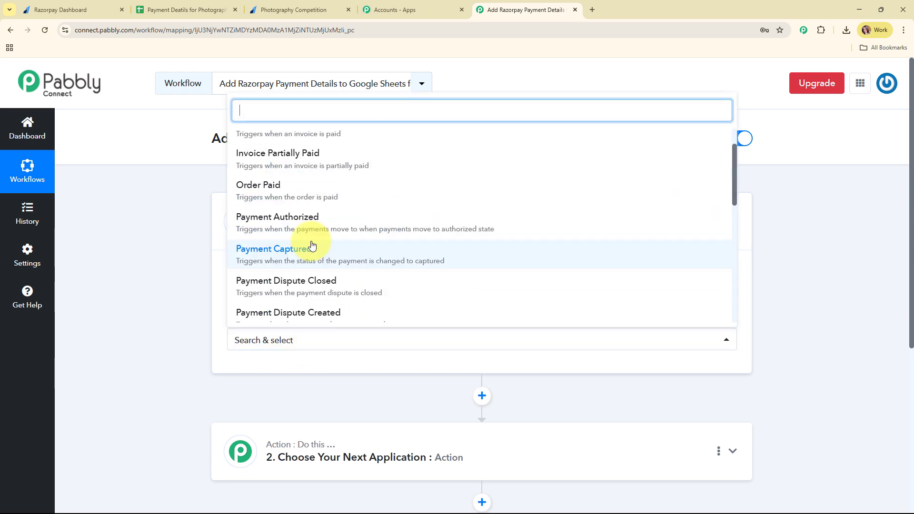
{"action": "left_click", "coordinate": [312, 246]}
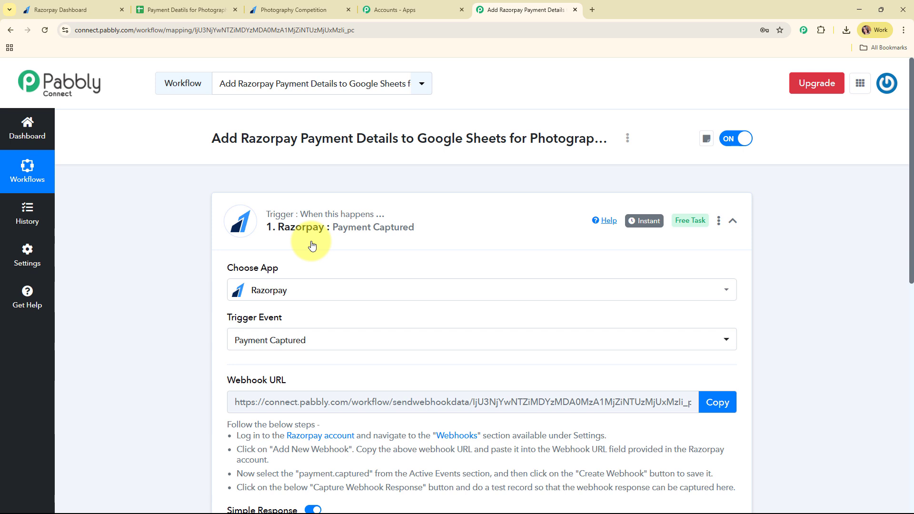
Review the generated webhook URL and the webhook setup instructions.
{"action": "scroll", "coordinate": [312, 246], "scroll_direction": "down", "scroll_amount": 2}
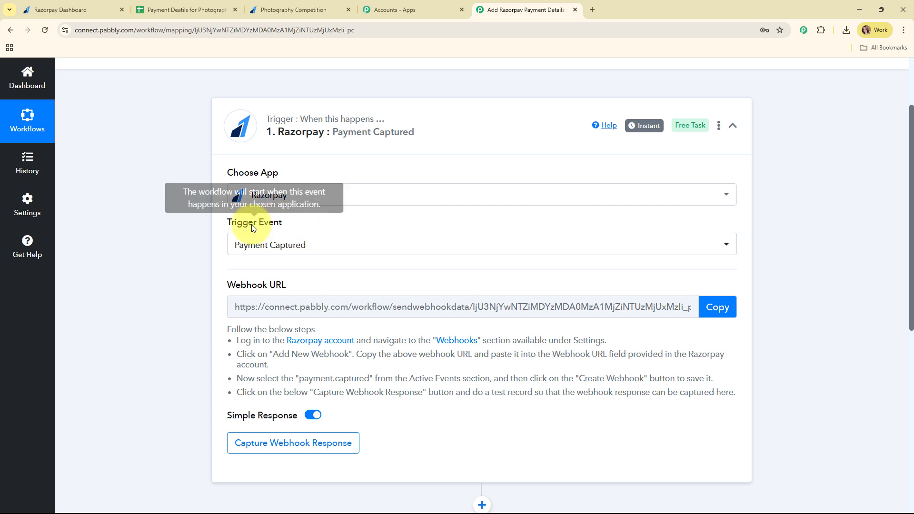
{"action": "left_click_drag", "start_coordinate": [230, 222], "coordinate": [322, 225]}
{"action": "scroll", "coordinate": [350, 221], "scroll_direction": "down", "scroll_amount": 1}
{"action": "scroll", "coordinate": [350, 221], "scroll_direction": "down", "scroll_amount": 3}
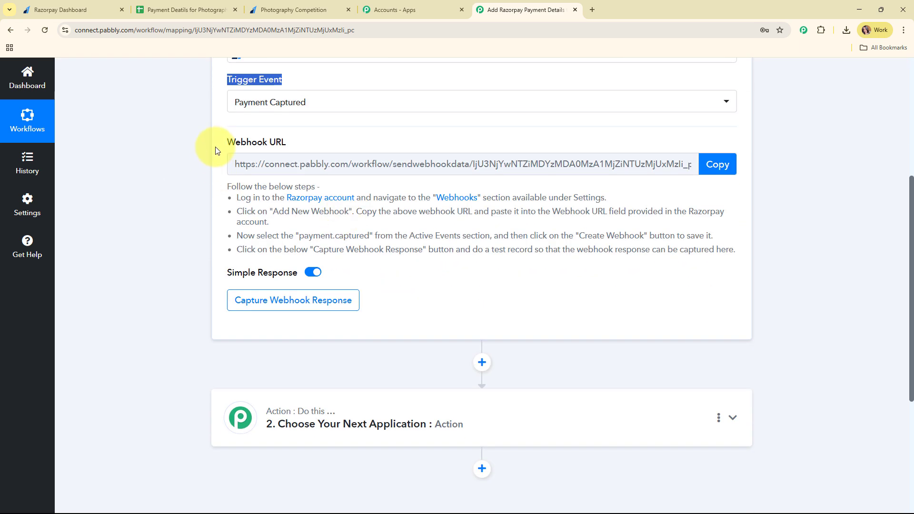
{"action": "left_click_drag", "start_coordinate": [215, 144], "coordinate": [322, 150]}
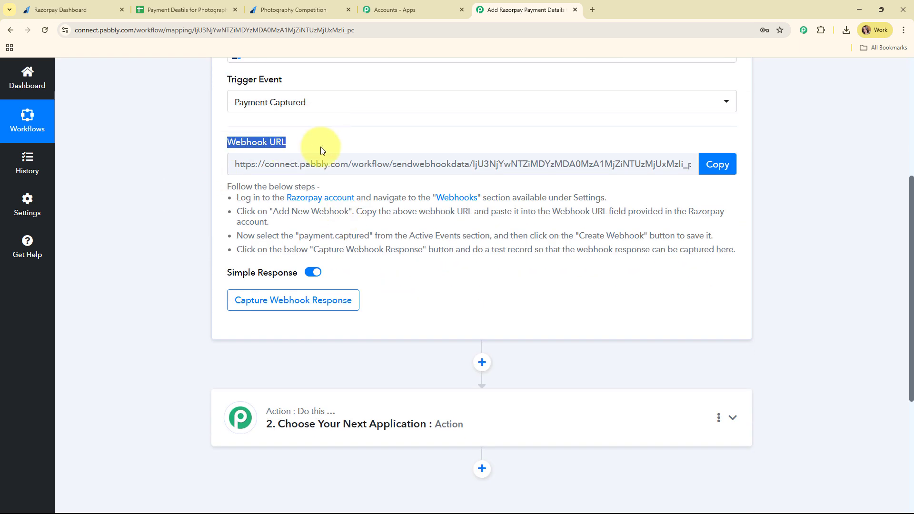
{"action": "scroll", "coordinate": [321, 150], "scroll_direction": "down", "scroll_amount": 1}
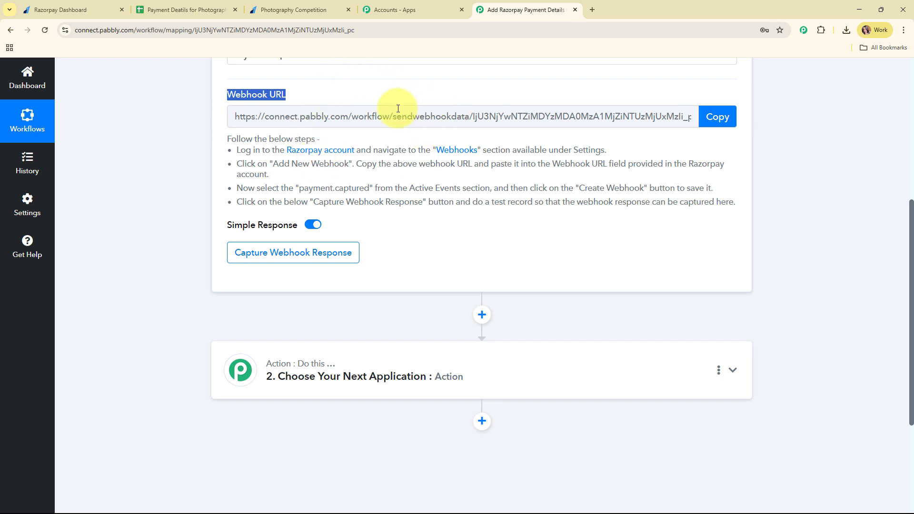
{"action": "left_click_drag", "start_coordinate": [233, 149], "coordinate": [808, 209]}
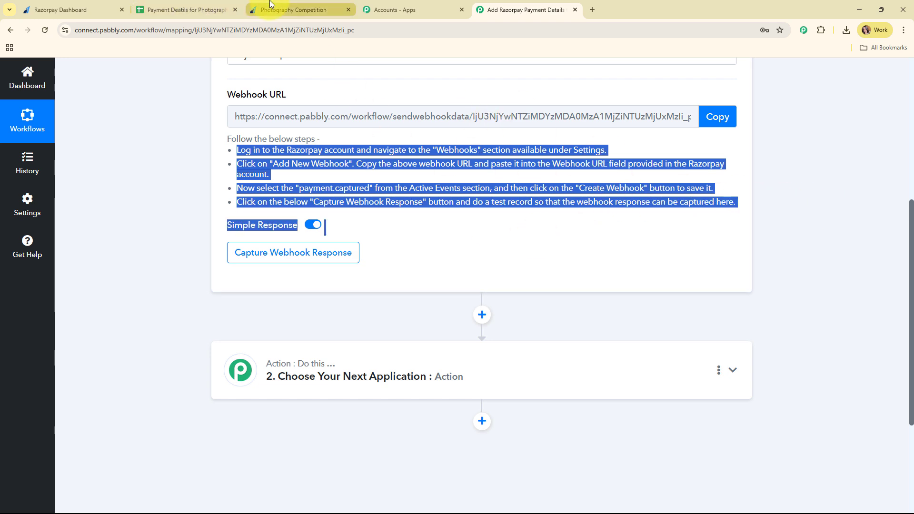
Open the Add New Webhook form under Razorpay's Developers > Webhooks.
{"action": "left_click", "coordinate": [74, 9]}
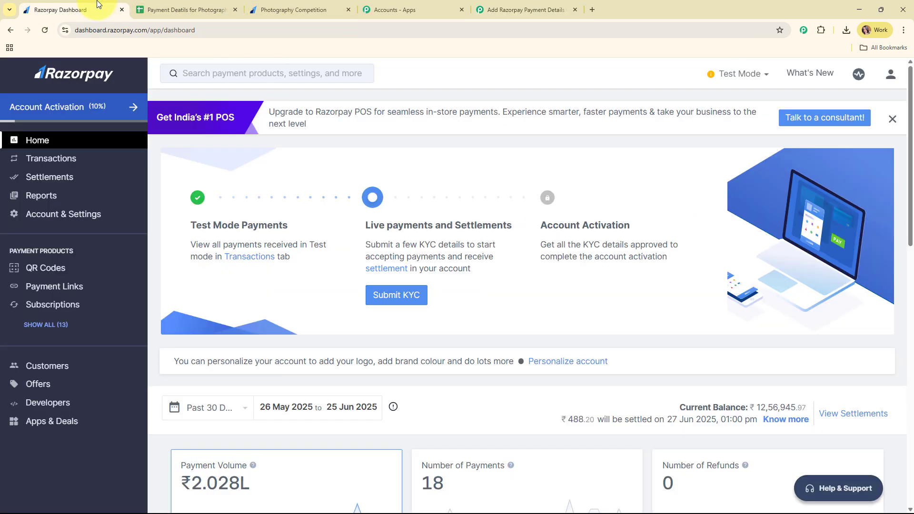
{"action": "left_click", "coordinate": [62, 405]}
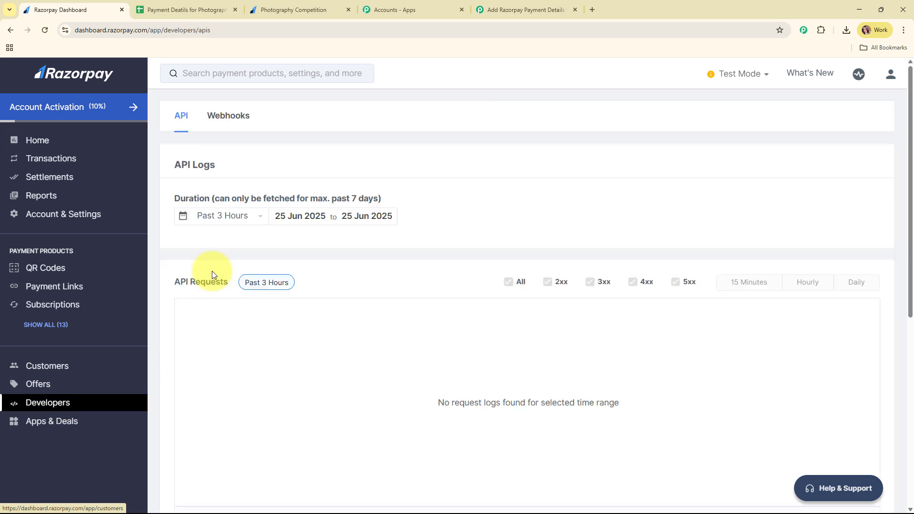
{"action": "left_click", "coordinate": [225, 124]}
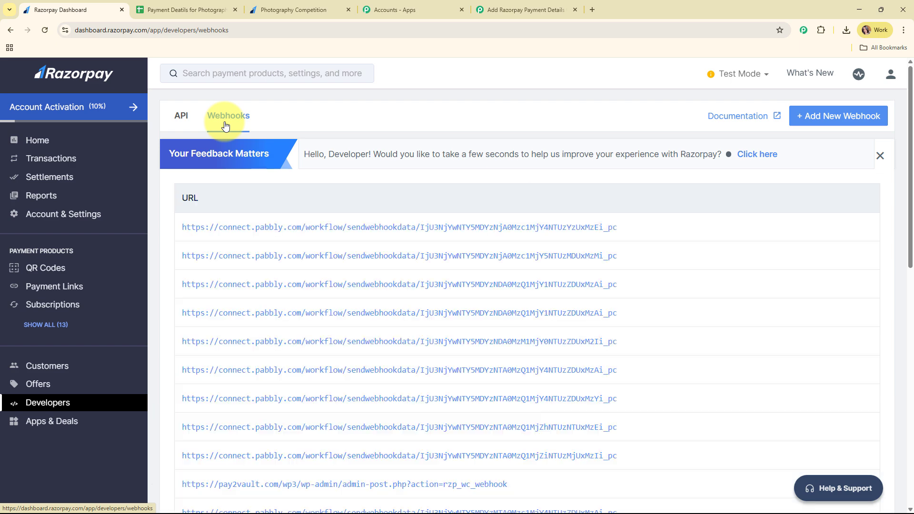
{"action": "left_click", "coordinate": [840, 118]}
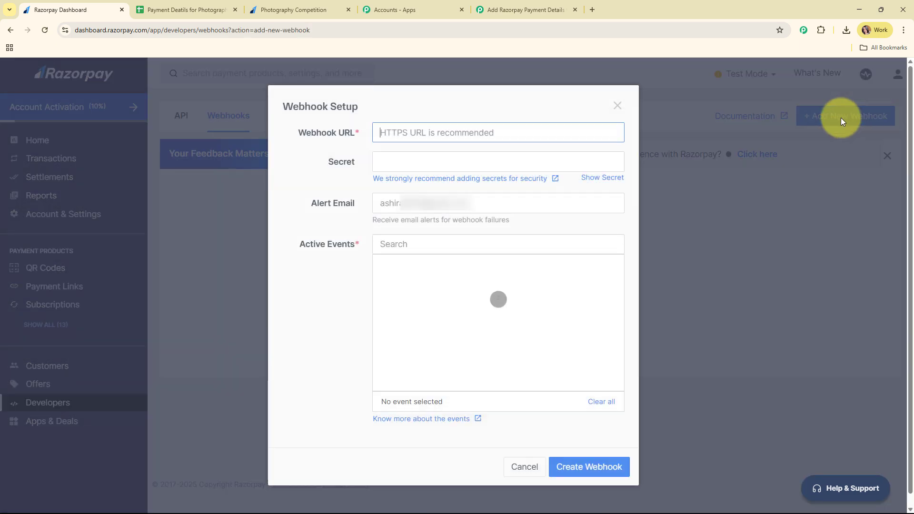
Create a Razorpay webhook using Pabbly's copied URL, subscribed to payment.captured.
{"action": "left_click", "coordinate": [537, 4]}
{"action": "left_click", "coordinate": [716, 115]}
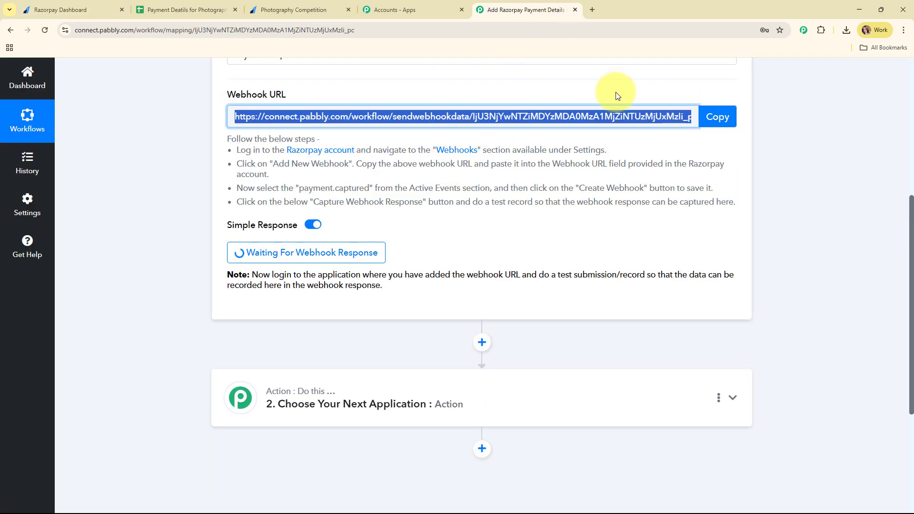
{"action": "left_click", "coordinate": [62, 14]}
{"action": "left_click", "coordinate": [421, 133]}
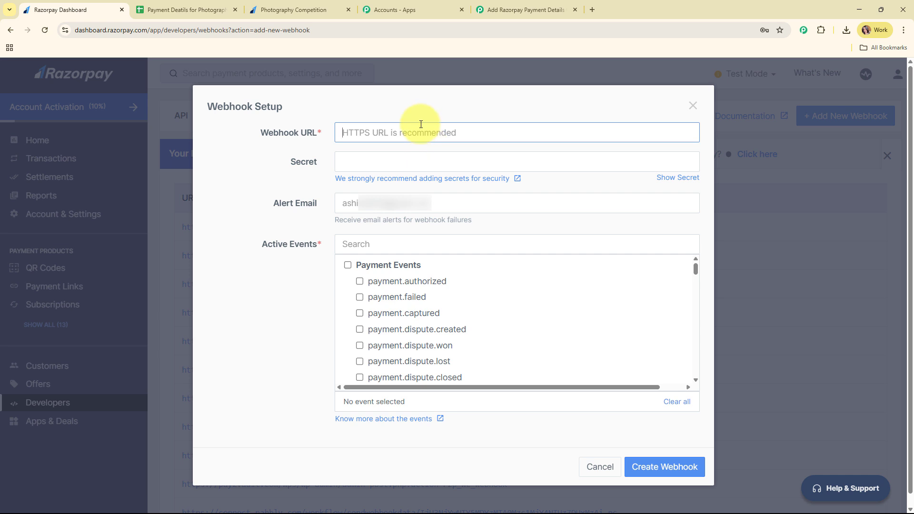
{"action": "key", "text": "ctrl+v"}
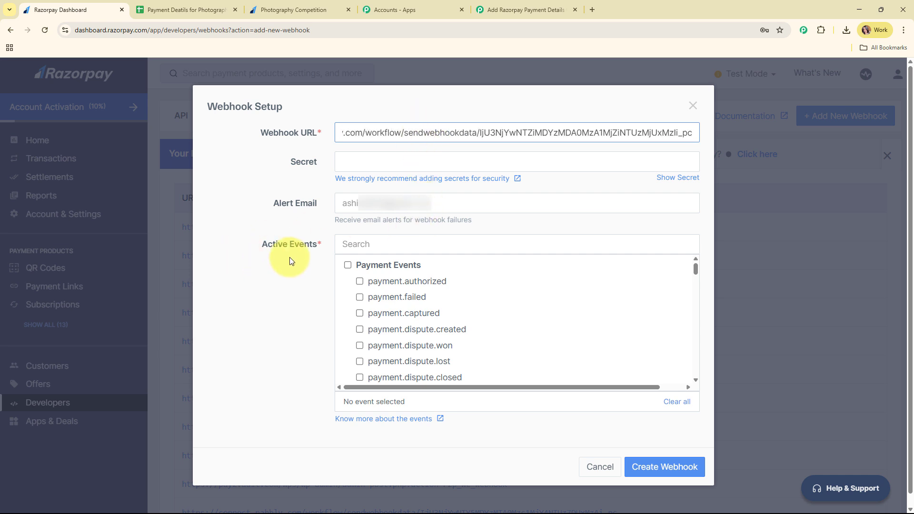
{"action": "left_click", "coordinate": [418, 316]}
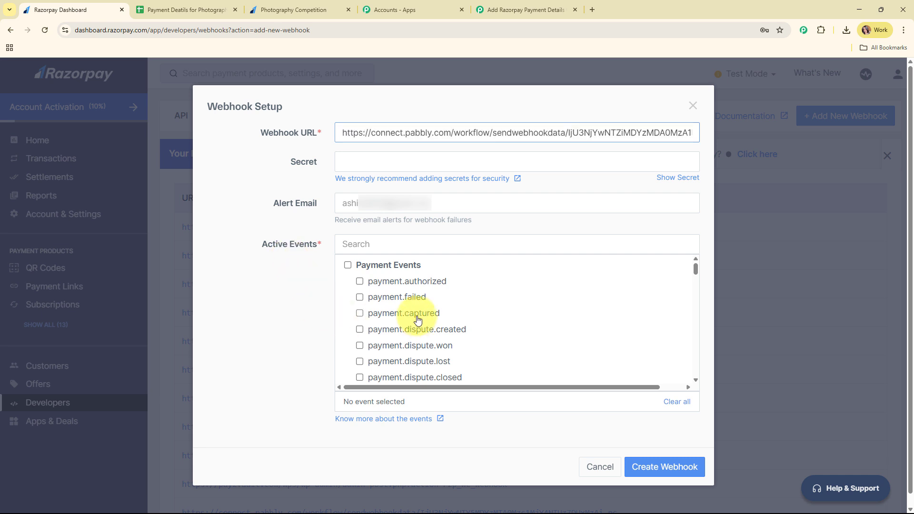
{"action": "left_click", "coordinate": [679, 473]}
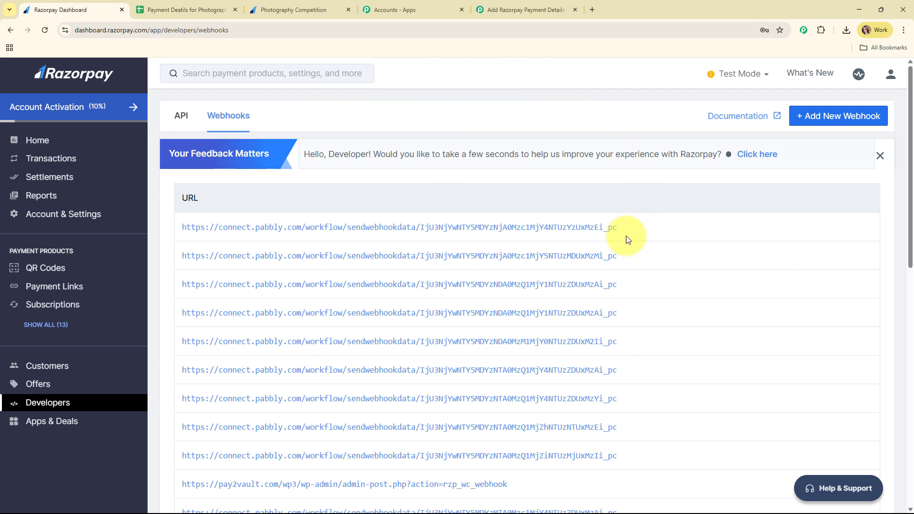
Check that the Pabbly trigger is waiting for a webhook response, then return to the payment page.
{"action": "left_click", "coordinate": [543, 10]}
{"action": "scroll", "coordinate": [294, 179], "scroll_direction": "down", "scroll_amount": 3}
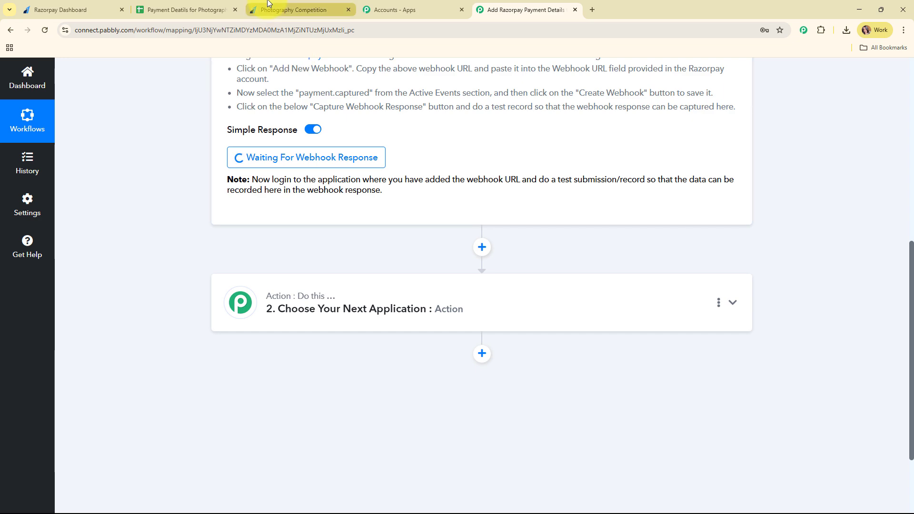
{"action": "left_click", "coordinate": [268, 5]}
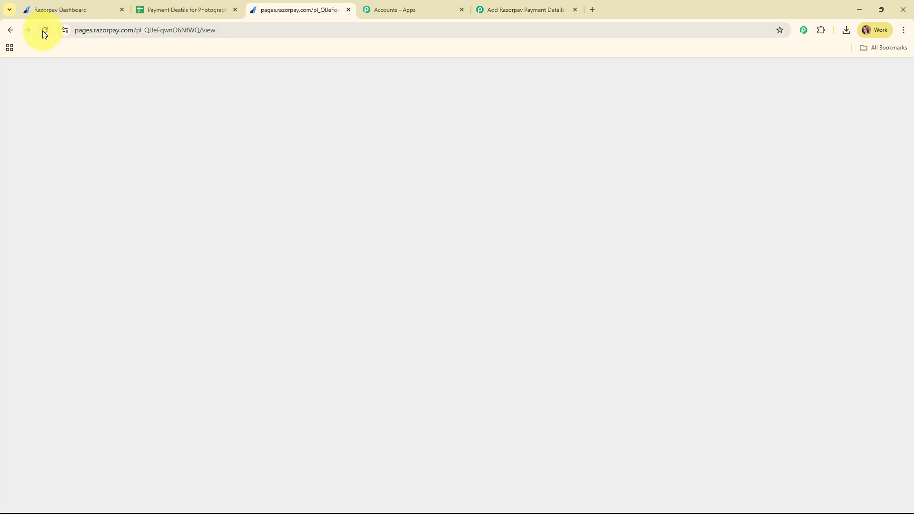
Reload the payment page and fill in the participant's full name, email and phone number.
{"action": "left_click", "coordinate": [302, 32]}
{"action": "key", "text": "Return"}
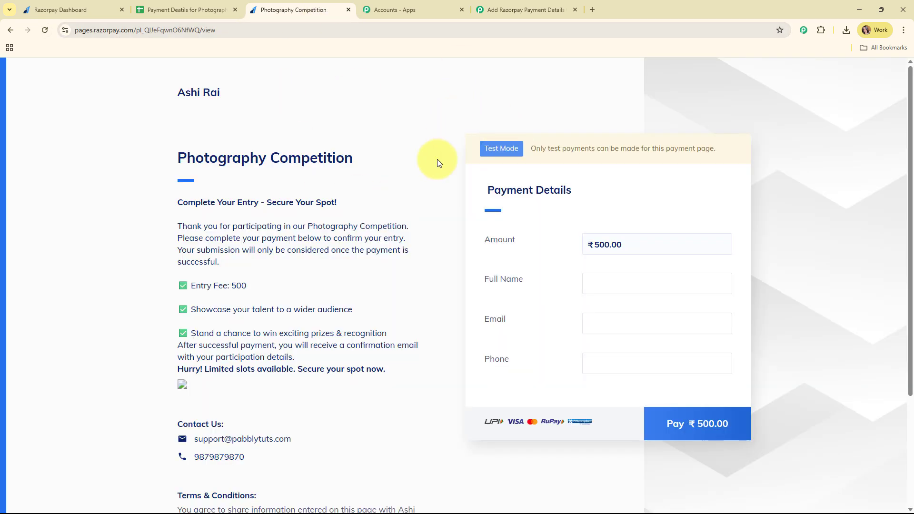
{"action": "scroll", "coordinate": [666, 228], "scroll_direction": "down", "scroll_amount": 2}
{"action": "left_click", "coordinate": [591, 191]}
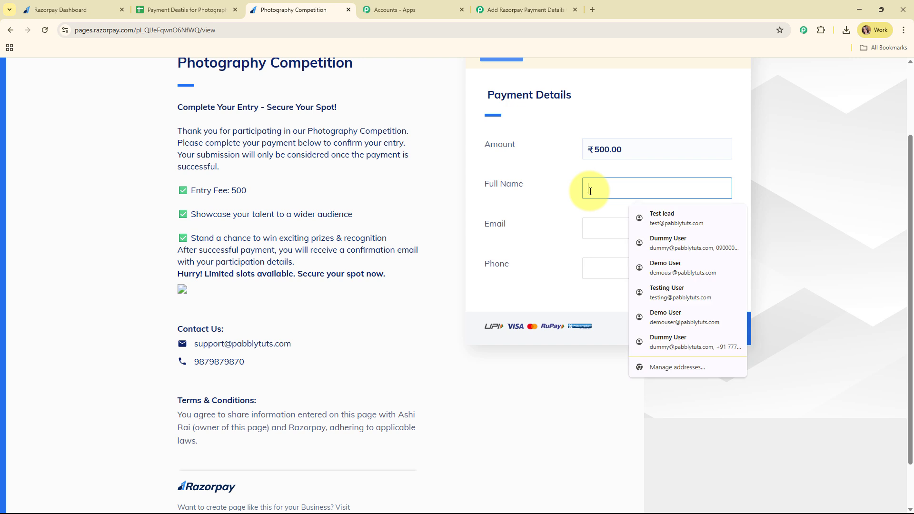
{"action": "type", "text": "Smart User"}
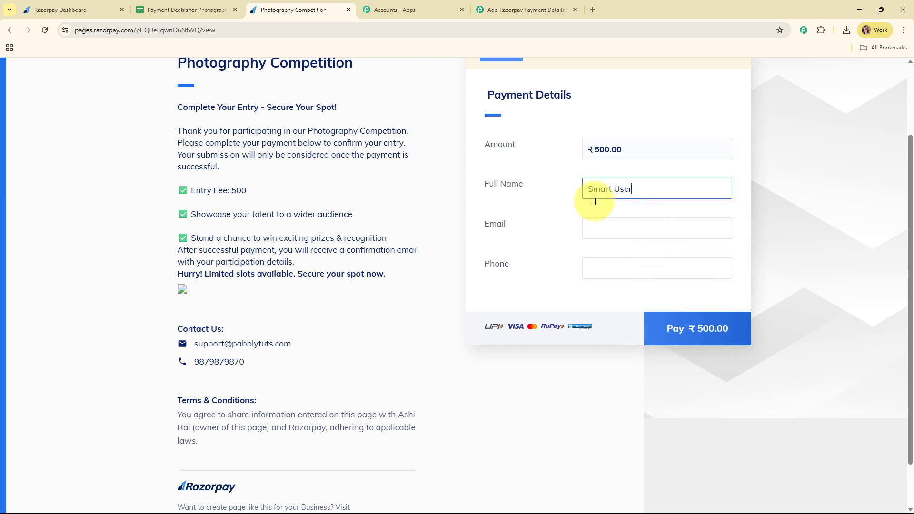
{"action": "left_click", "coordinate": [658, 222]}
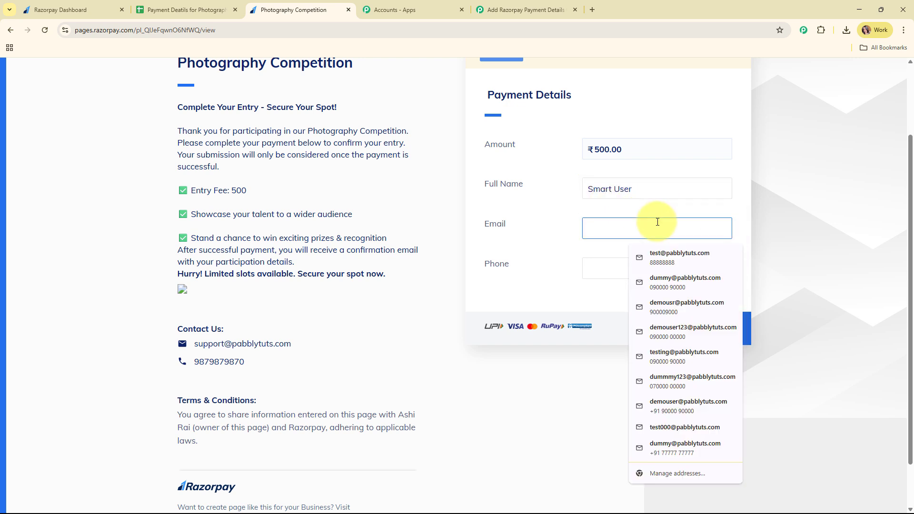
{"action": "left_click", "coordinate": [667, 265]}
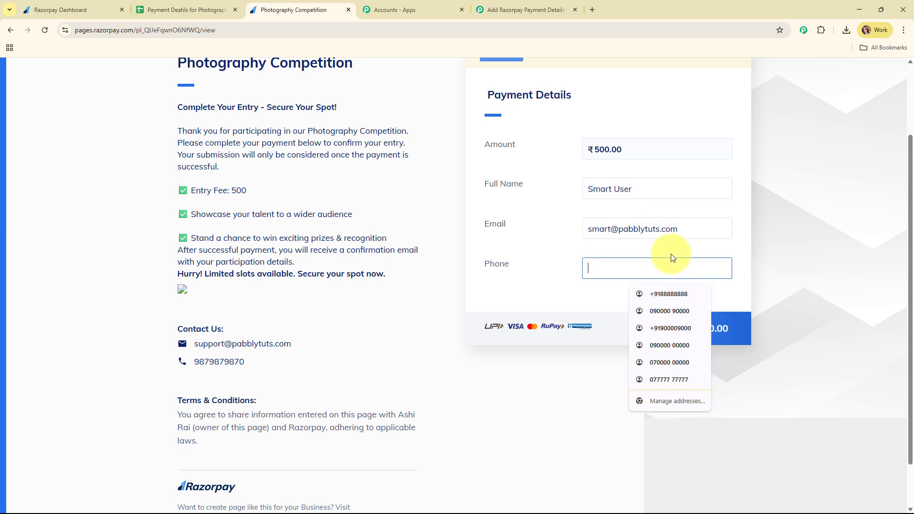
{"action": "type", "text": "8181818181"}
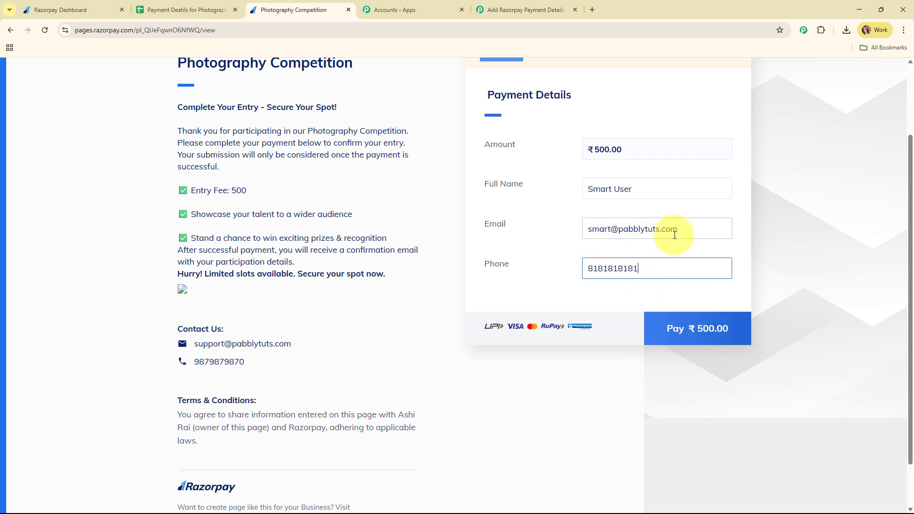
Pay the ₹500.00 entry fee by UPI using the suggested success test ID.
{"action": "left_click", "coordinate": [698, 324]}
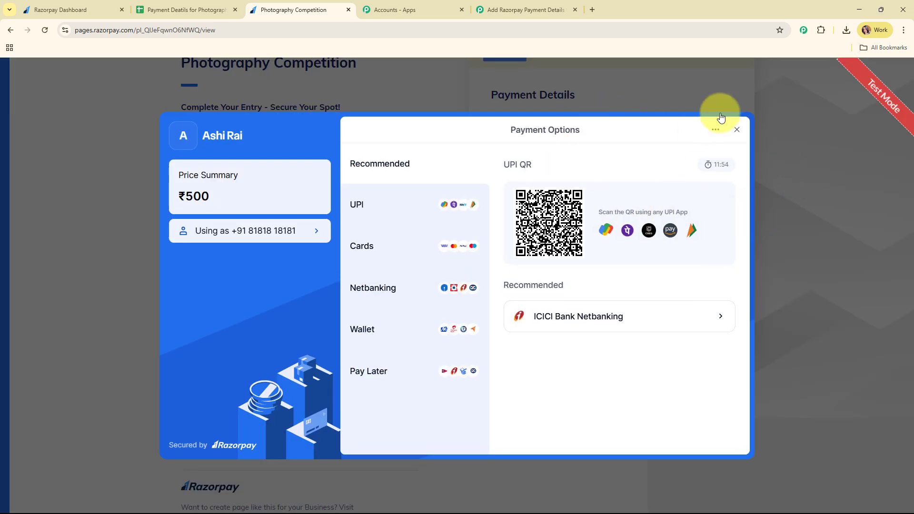
{"action": "left_click", "coordinate": [396, 211]}
{"action": "left_click", "coordinate": [582, 332]}
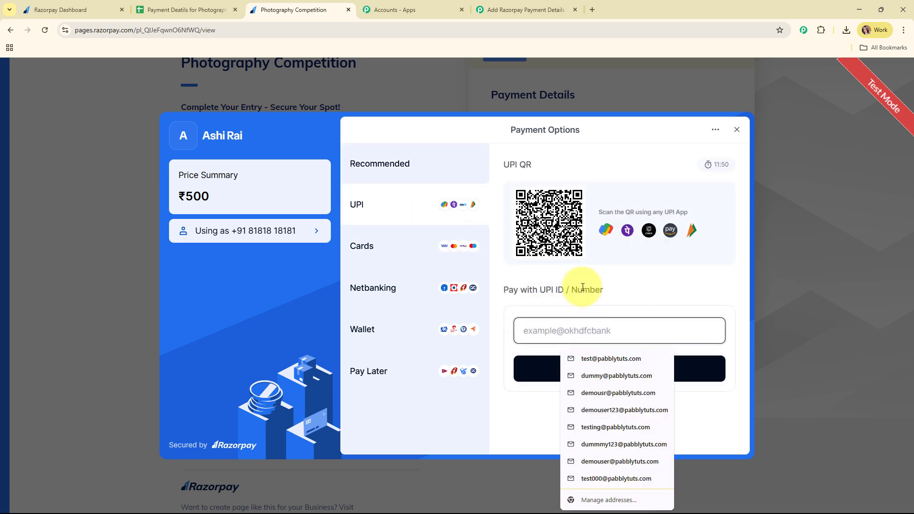
{"action": "type", "text": "success@razorpay"}
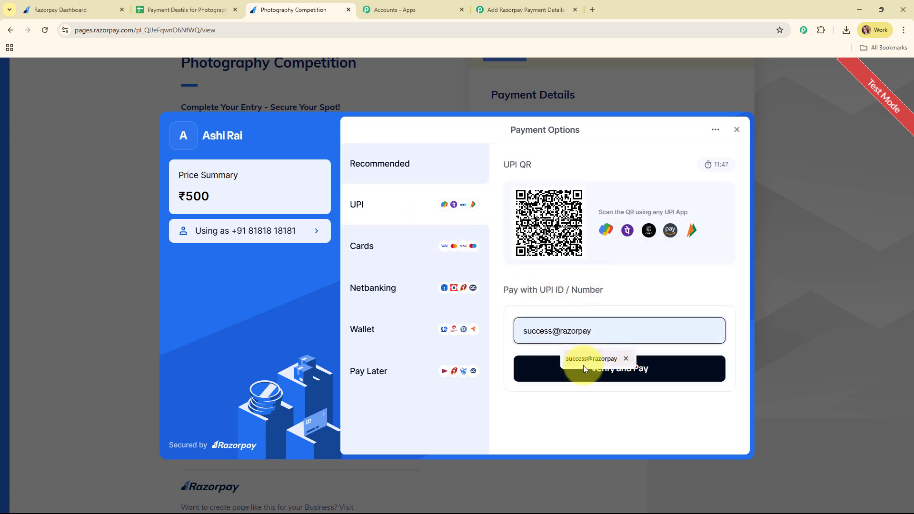
{"action": "left_click", "coordinate": [584, 361]}
{"action": "left_click", "coordinate": [630, 371]}
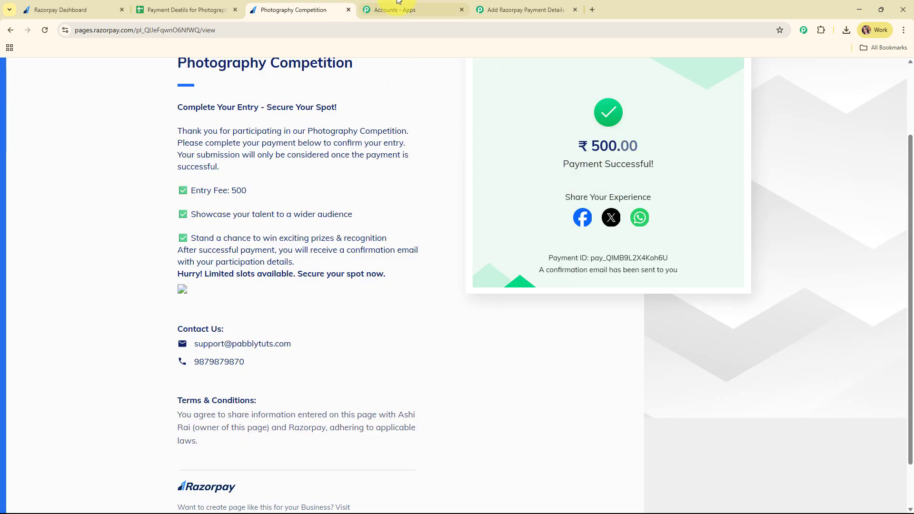
Review the test payment's captured Response A fields in the Razorpay trigger, then collapse it.
{"action": "left_click", "coordinate": [495, 9]}
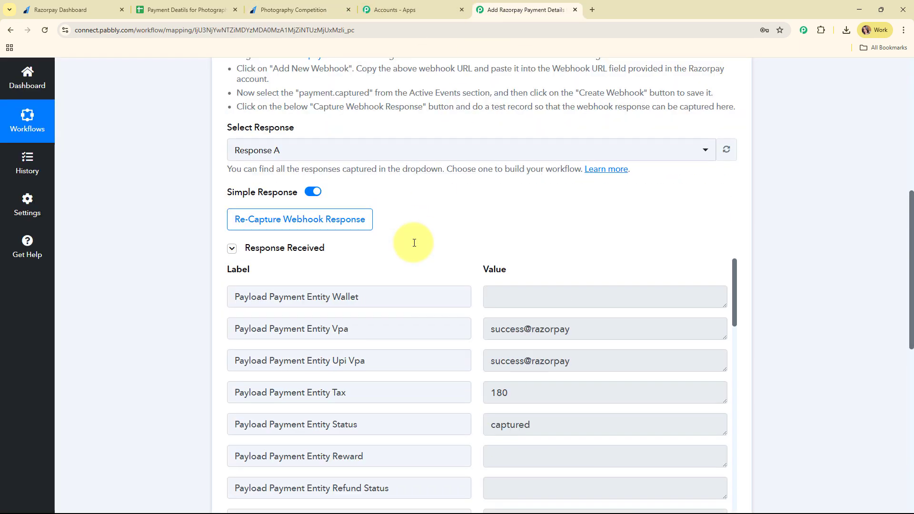
{"action": "scroll", "coordinate": [759, 242], "scroll_direction": "down", "scroll_amount": 3}
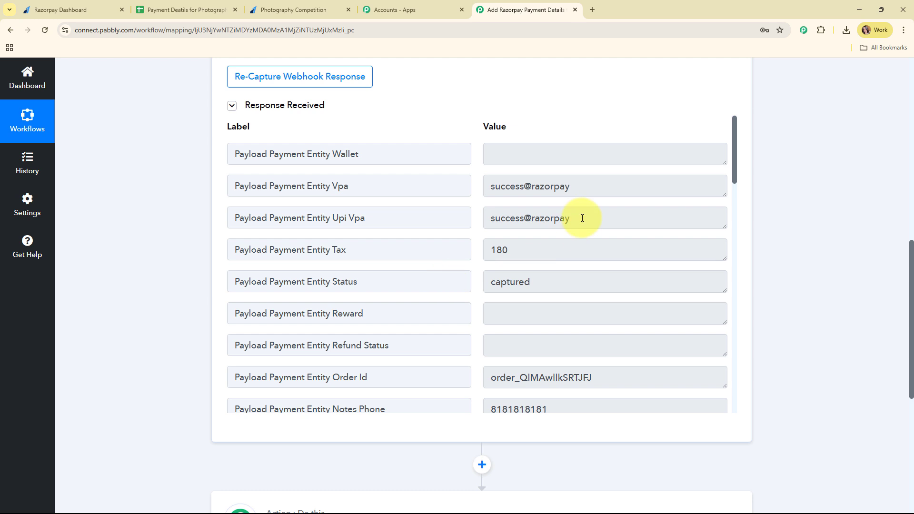
{"action": "scroll", "coordinate": [583, 251], "scroll_direction": "down", "scroll_amount": 1}
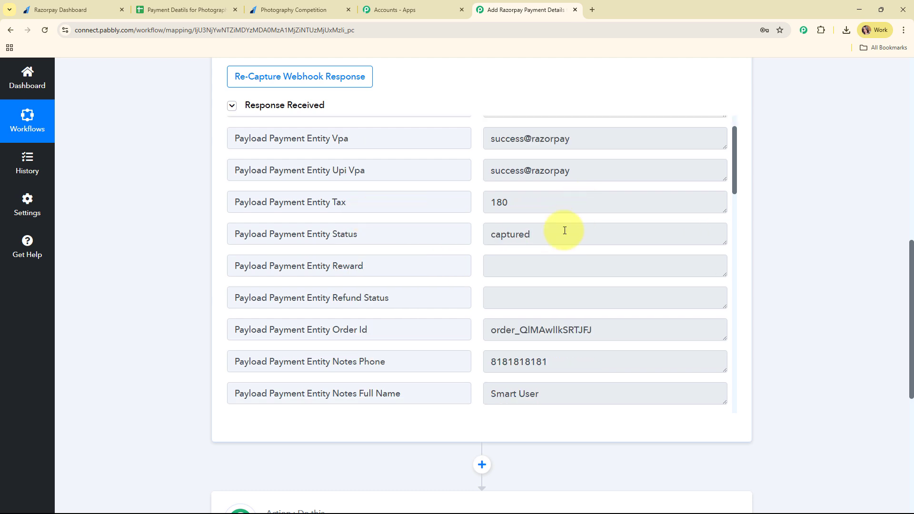
{"action": "scroll", "coordinate": [565, 232], "scroll_direction": "down", "scroll_amount": 2}
{"action": "scroll", "coordinate": [608, 242], "scroll_direction": "down", "scroll_amount": 2}
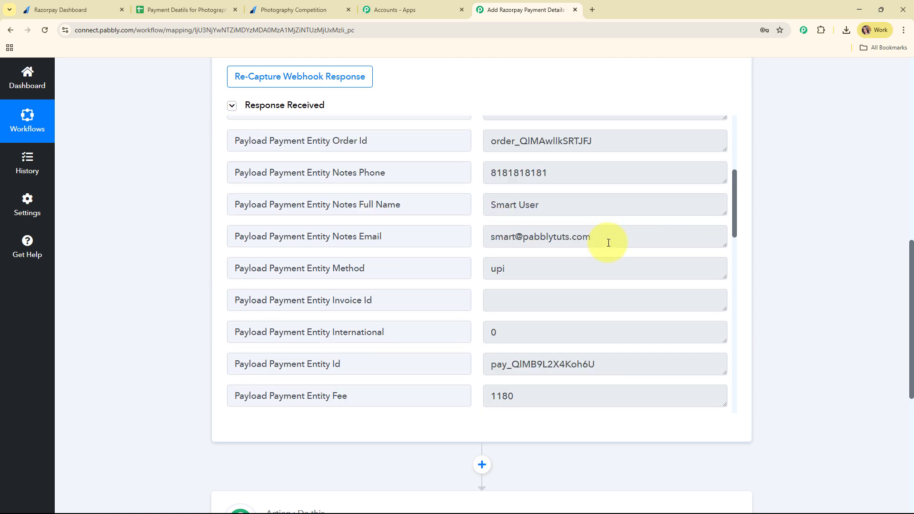
{"action": "scroll", "coordinate": [608, 243], "scroll_direction": "down", "scroll_amount": 3}
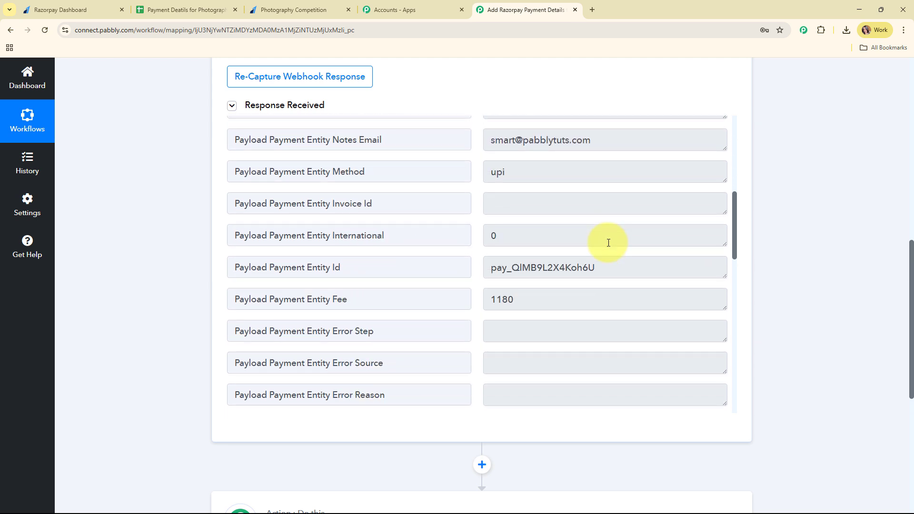
{"action": "scroll", "coordinate": [609, 242], "scroll_direction": "down", "scroll_amount": 7}
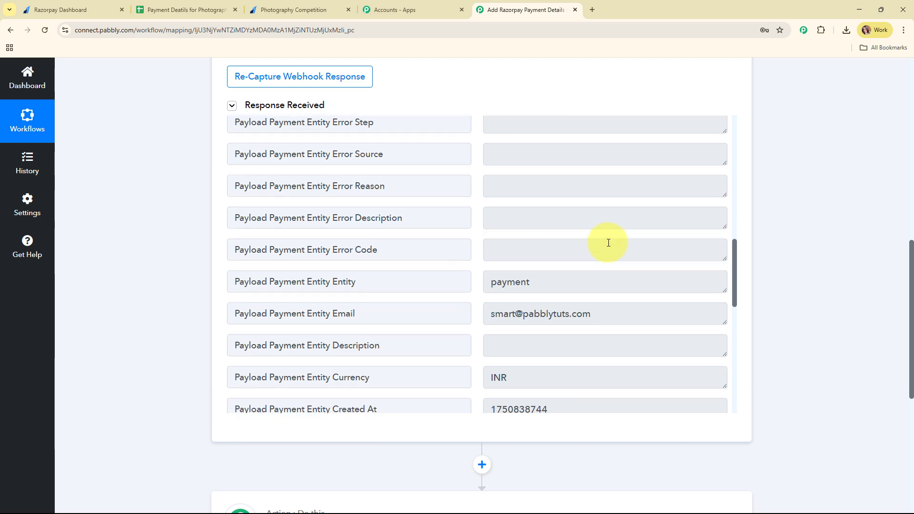
{"action": "scroll", "coordinate": [862, 282], "scroll_direction": "up", "scroll_amount": 10}
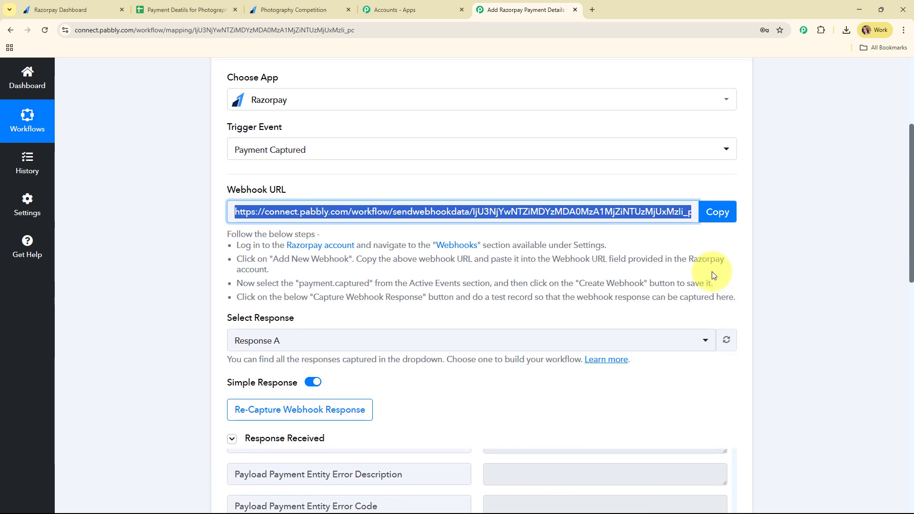
{"action": "left_click", "coordinate": [477, 190]}
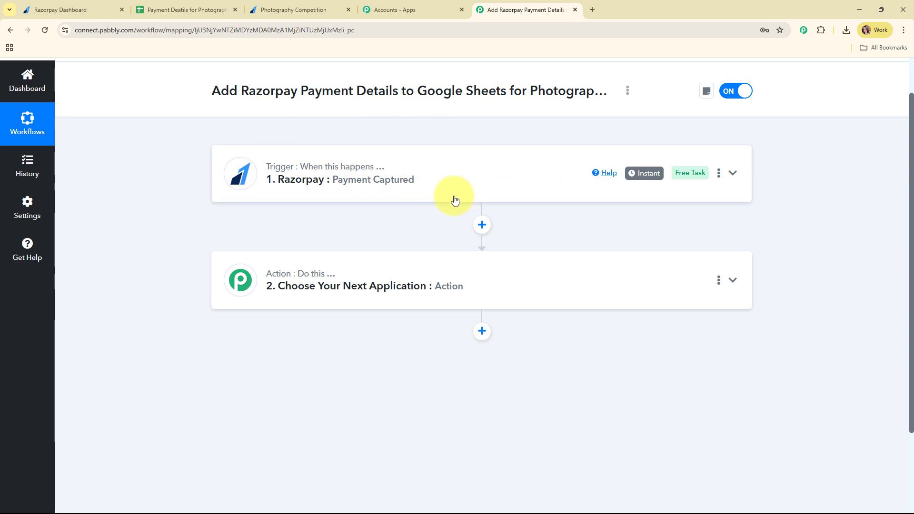
Glance at the payment details spreadsheet, then return and recheck the trigger card.
{"action": "left_click", "coordinate": [180, 4]}
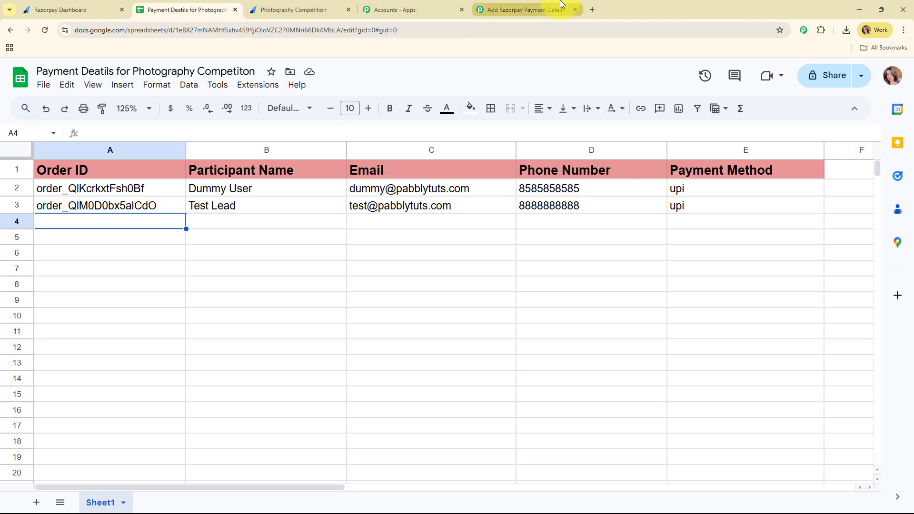
{"action": "left_click", "coordinate": [547, 10]}
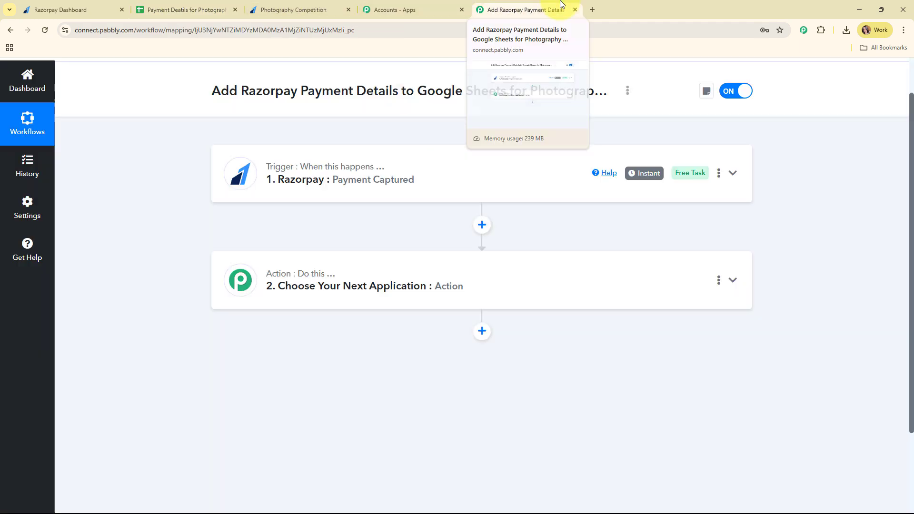
{"action": "left_click", "coordinate": [433, 187]}
{"action": "scroll", "coordinate": [435, 190], "scroll_direction": "up", "scroll_amount": 1}
{"action": "left_click", "coordinate": [423, 222]}
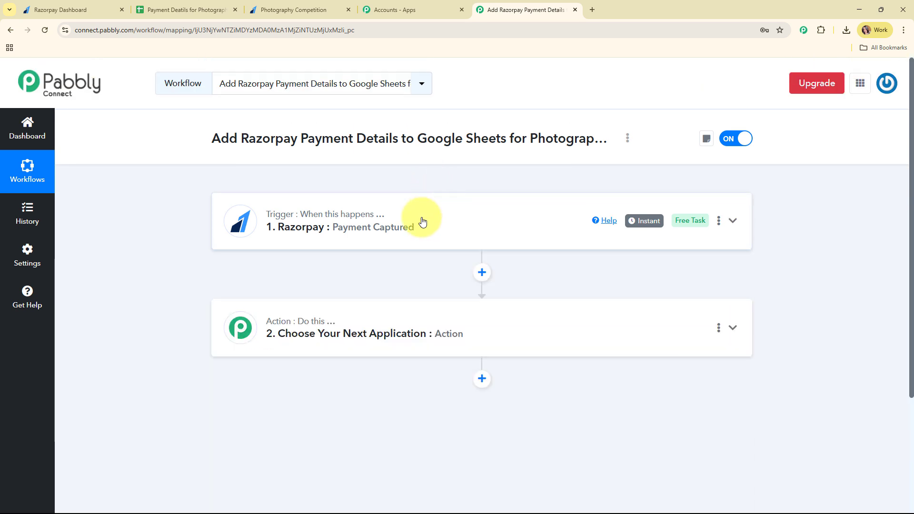
Make the second step a Filter (Pabbly) action with the Filter Values event.
{"action": "left_click", "coordinate": [480, 307]}
{"action": "scroll", "coordinate": [491, 285], "scroll_direction": "down", "scroll_amount": 3}
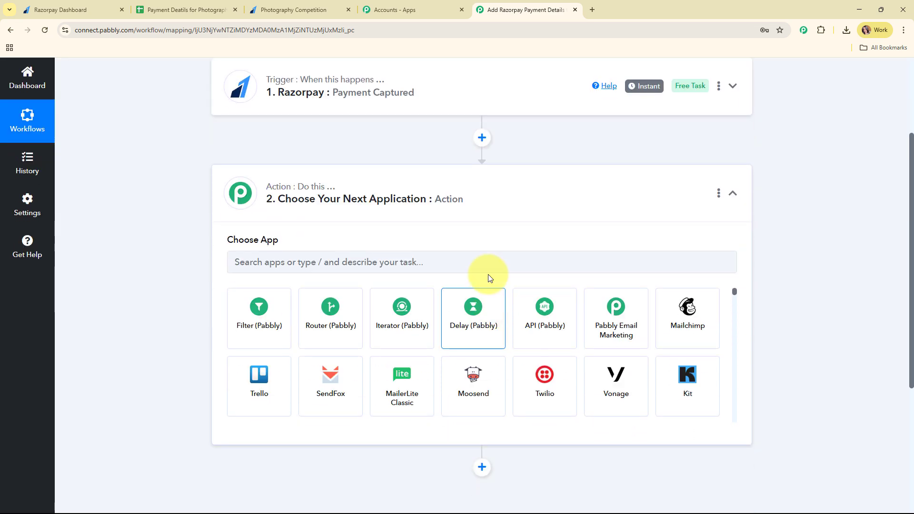
{"action": "left_click", "coordinate": [270, 315]}
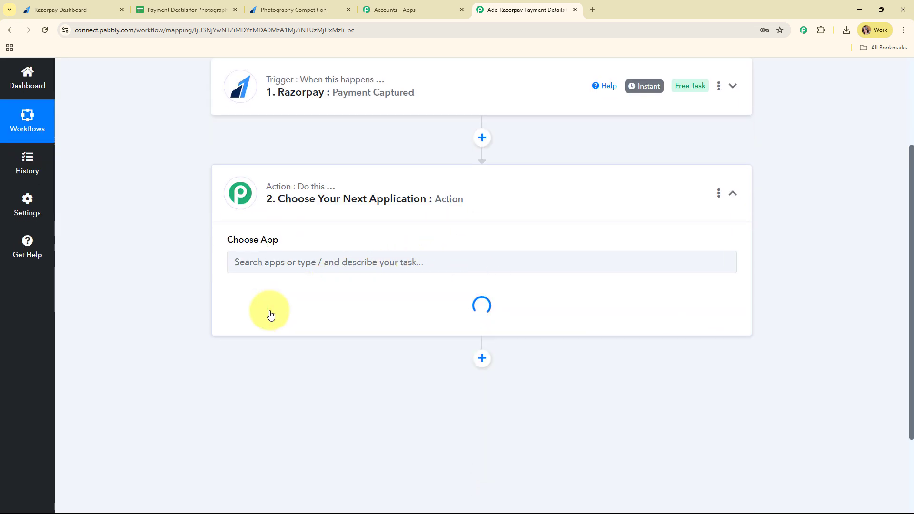
{"action": "left_click", "coordinate": [269, 314]}
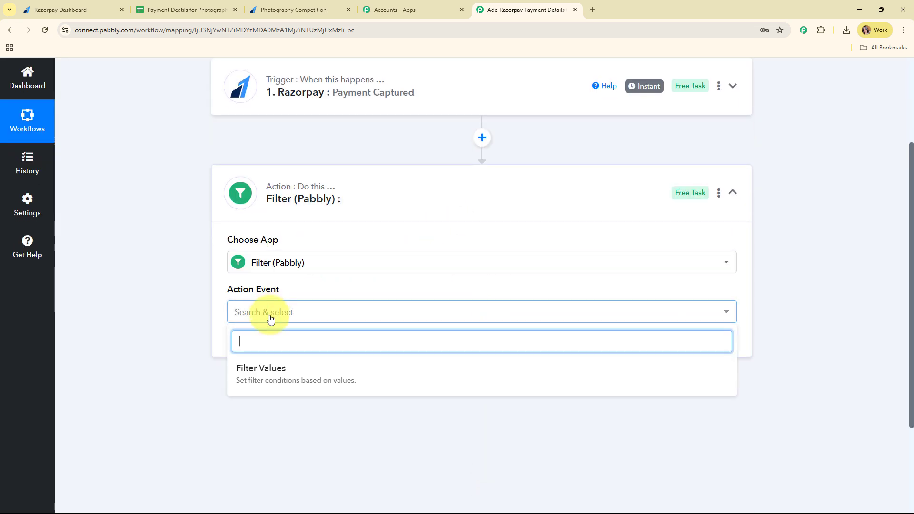
{"action": "left_click", "coordinate": [286, 387]}
{"action": "scroll", "coordinate": [332, 270], "scroll_direction": "down", "scroll_amount": 1}
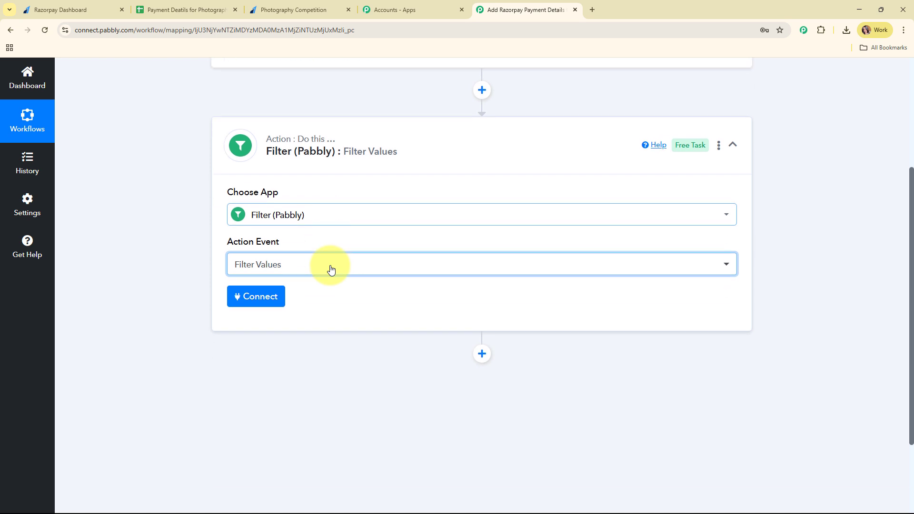
{"action": "left_click", "coordinate": [246, 305]}
{"action": "scroll", "coordinate": [541, 205], "scroll_direction": "down", "scroll_amount": 3}
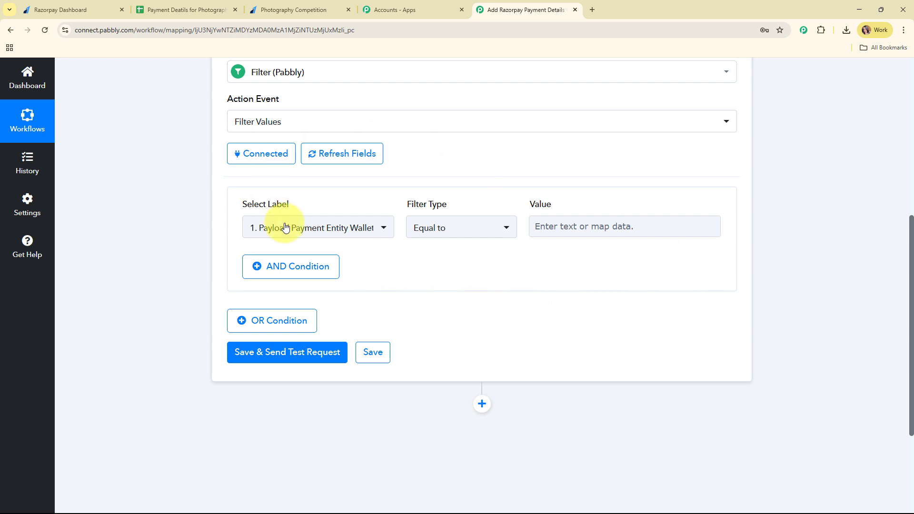
Choose the Payment Captured data's Payment Entity Base Amount as the field to filter on.
{"action": "left_click", "coordinate": [367, 232]}
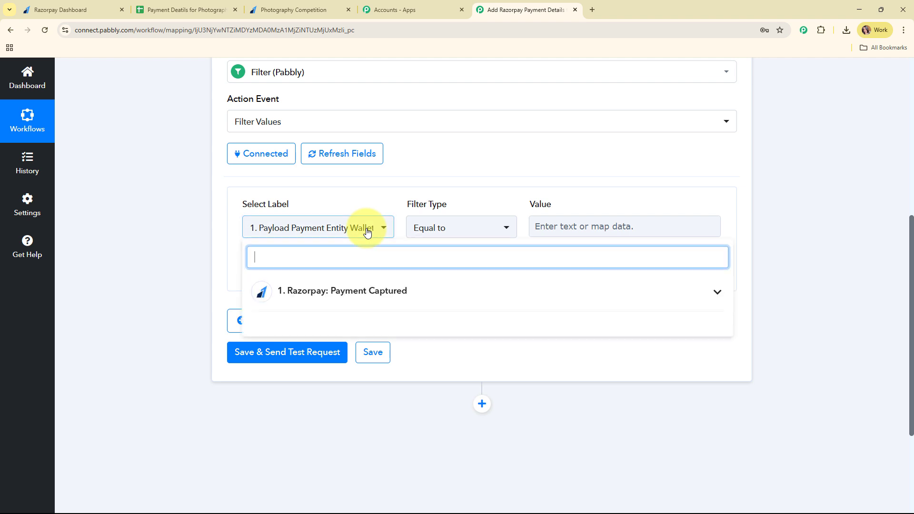
{"action": "left_click", "coordinate": [391, 295]}
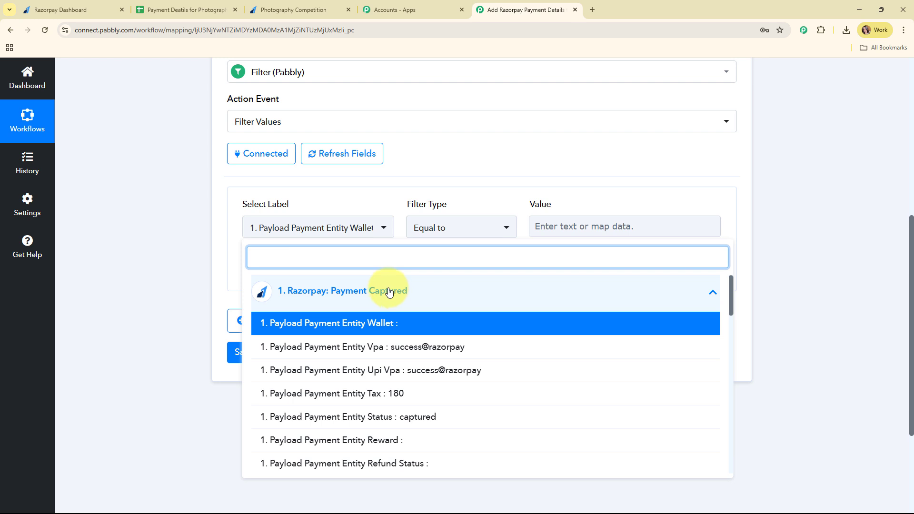
{"action": "scroll", "coordinate": [551, 310], "scroll_direction": "down", "scroll_amount": 5}
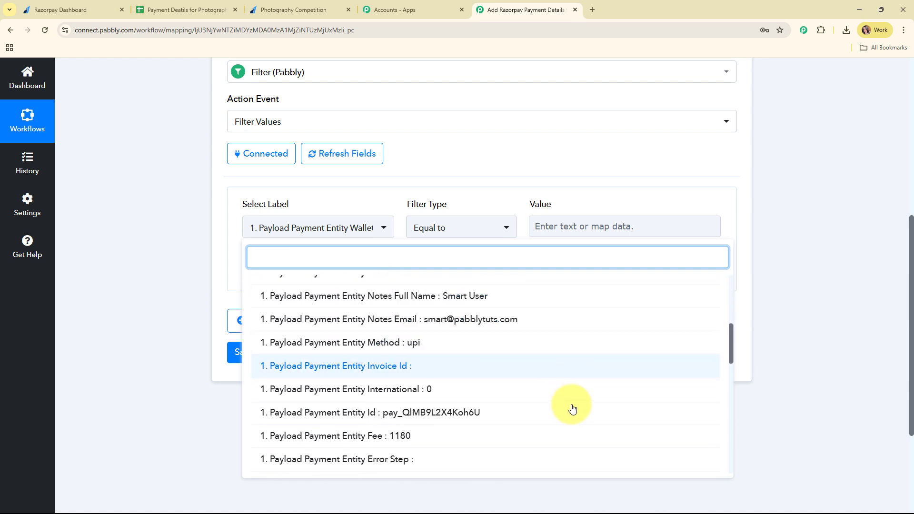
{"action": "scroll", "coordinate": [576, 424], "scroll_direction": "down", "scroll_amount": 2}
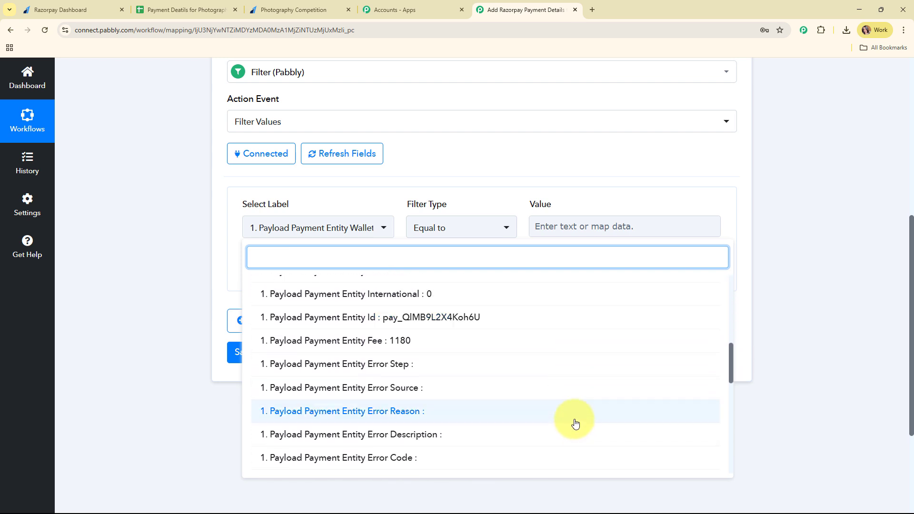
{"action": "scroll", "coordinate": [575, 421], "scroll_direction": "up", "scroll_amount": 5}
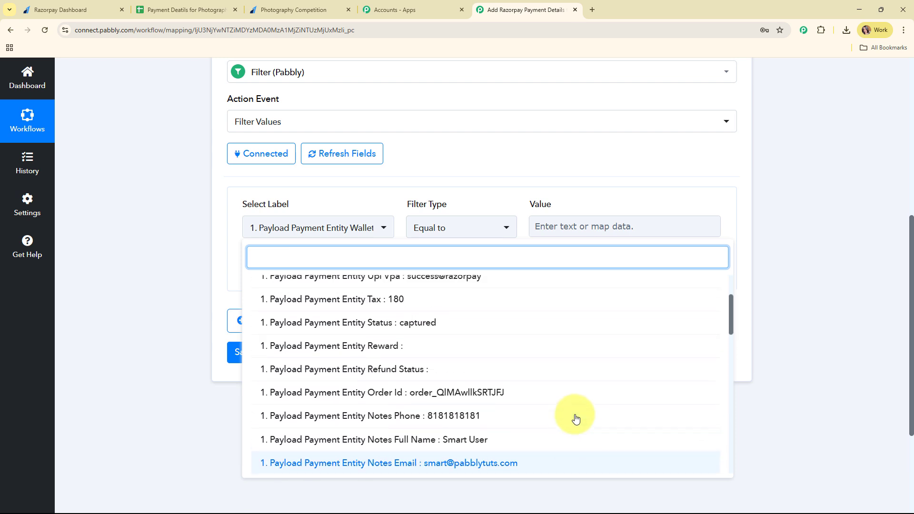
{"action": "scroll", "coordinate": [576, 418], "scroll_direction": "up", "scroll_amount": 2}
{"action": "scroll", "coordinate": [576, 418], "scroll_direction": "down", "scroll_amount": 2}
{"action": "scroll", "coordinate": [577, 418], "scroll_direction": "down", "scroll_amount": 2}
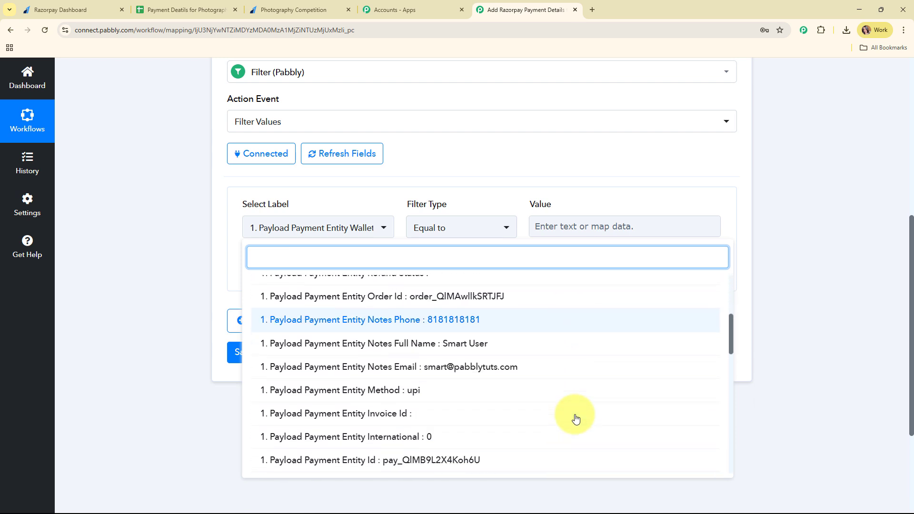
{"action": "scroll", "coordinate": [576, 418], "scroll_direction": "down", "scroll_amount": 2}
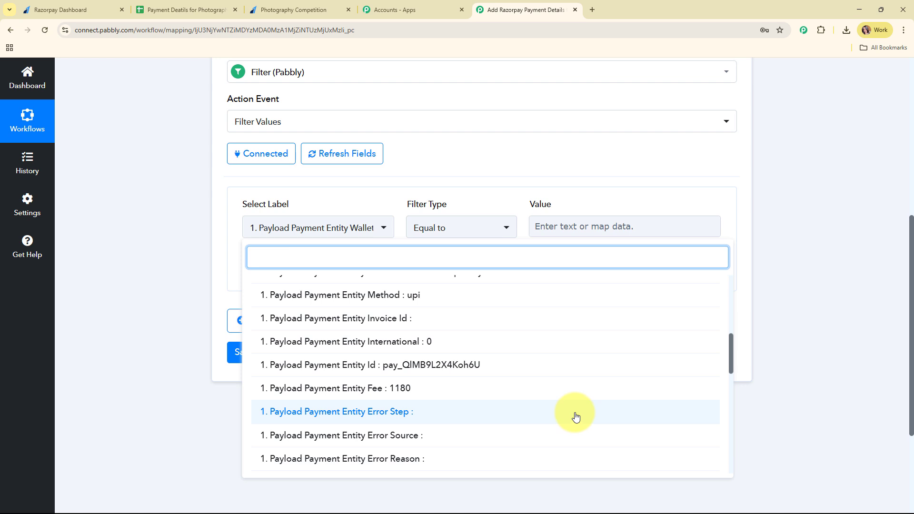
{"action": "scroll", "coordinate": [576, 417], "scroll_direction": "down", "scroll_amount": 6}
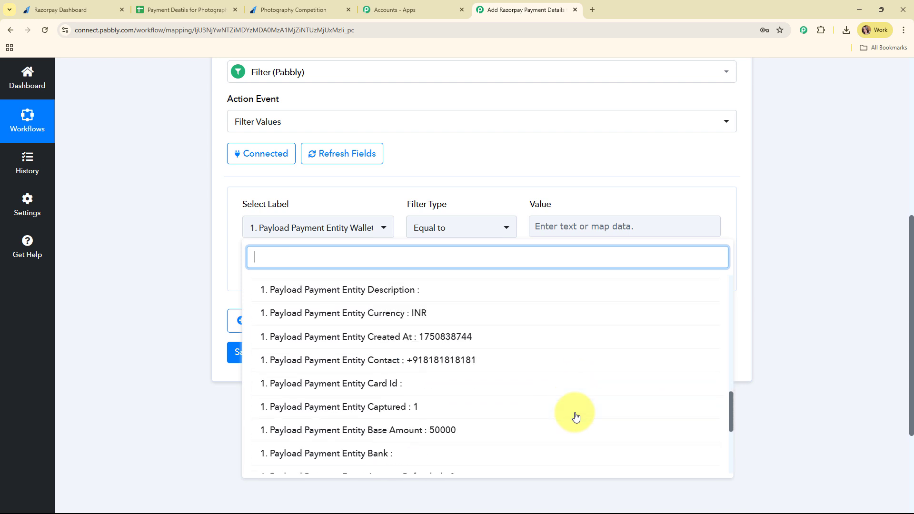
{"action": "scroll", "coordinate": [576, 414], "scroll_direction": "down", "scroll_amount": 3}
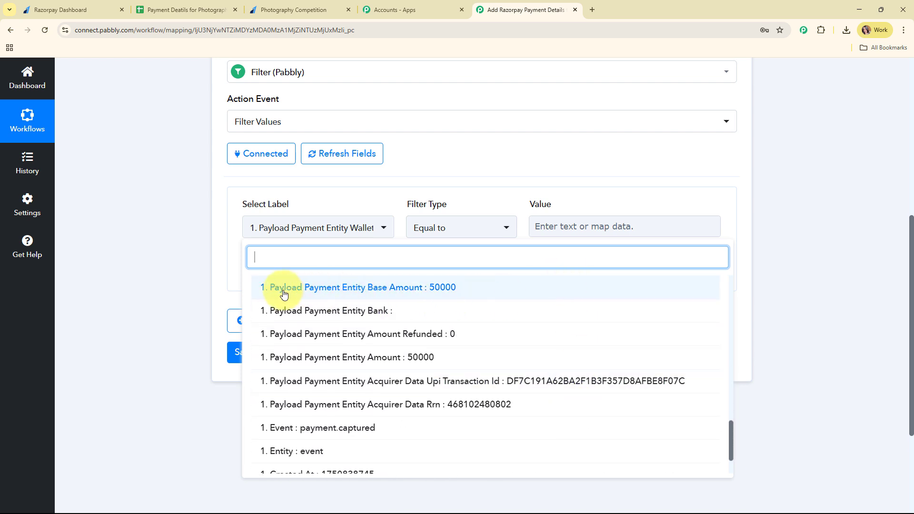
{"action": "left_click", "coordinate": [460, 289]}
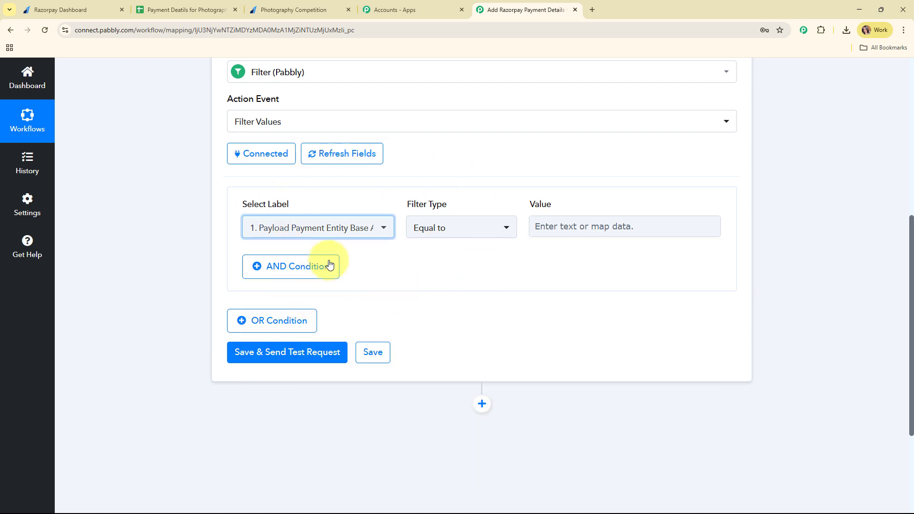
Set the filter comparison to Equal to with the value 50000.
{"action": "left_click", "coordinate": [471, 230]}
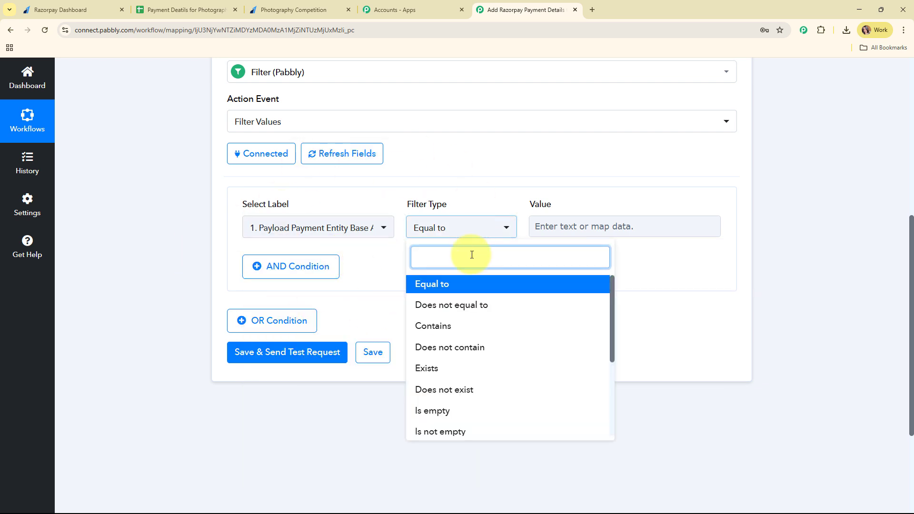
{"action": "left_click", "coordinate": [484, 294]}
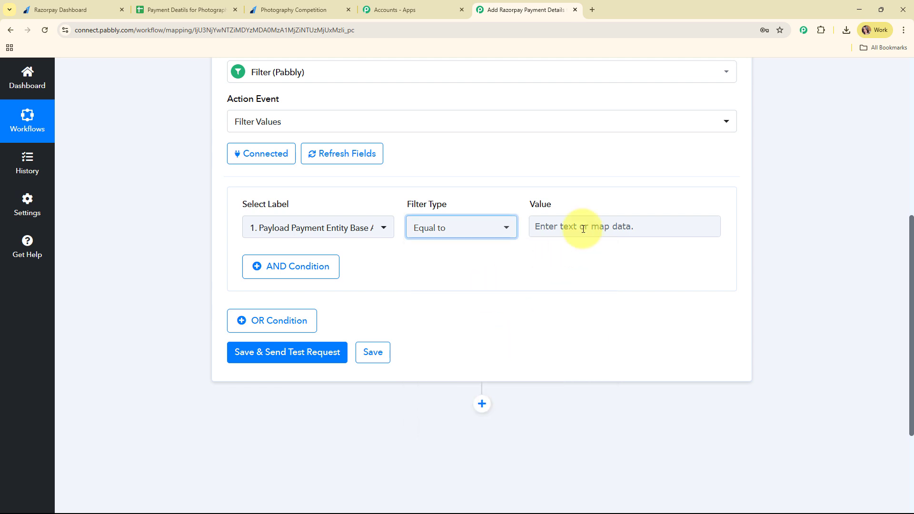
{"action": "left_click", "coordinate": [583, 228]}
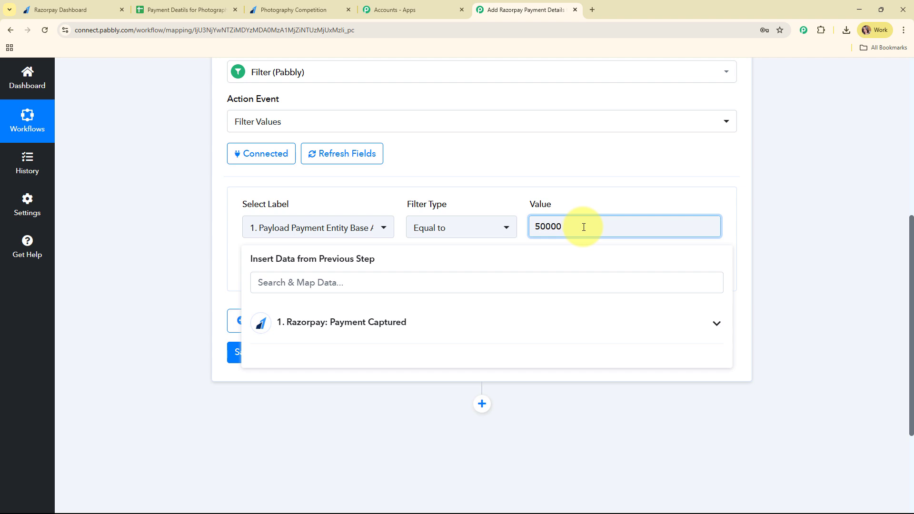
{"action": "left_click", "coordinate": [480, 166]}
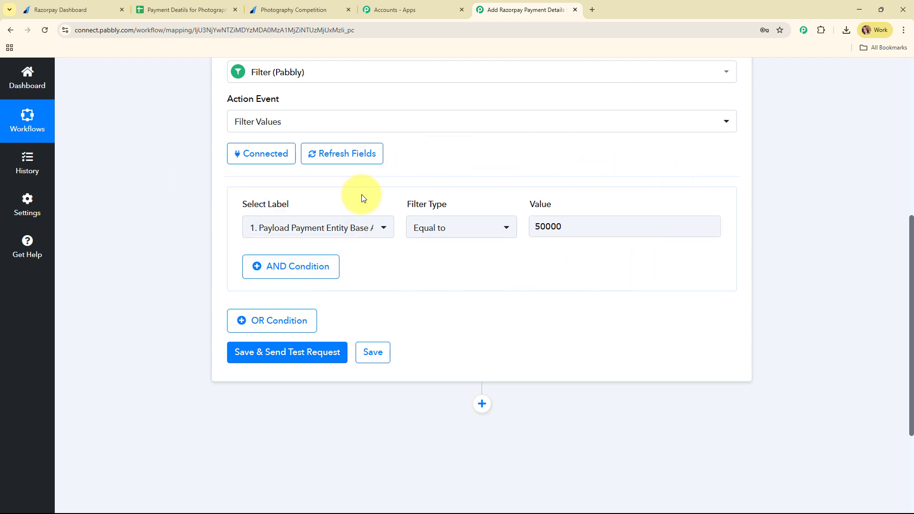
Save the filter and send a test request, confirming success and 'Condition is true'.
{"action": "scroll", "coordinate": [544, 245], "scroll_direction": "down", "scroll_amount": 3}
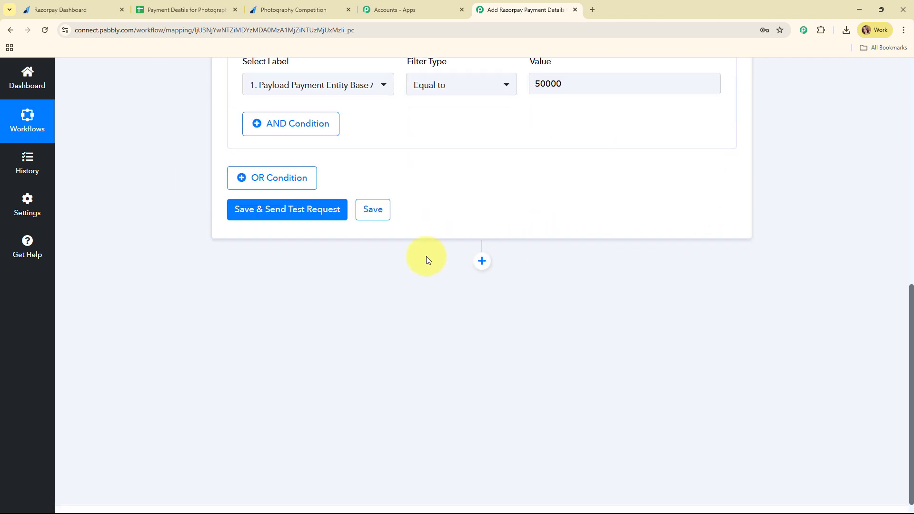
{"action": "left_click", "coordinate": [280, 217]}
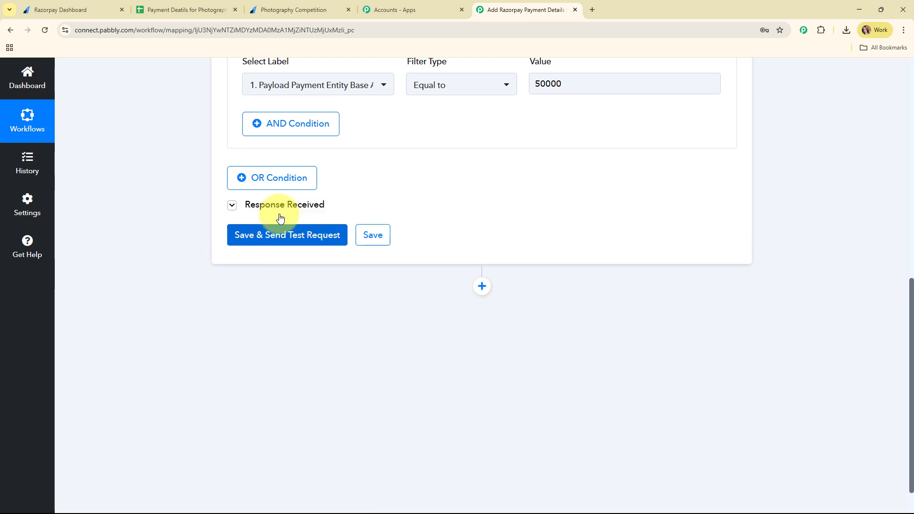
{"action": "left_click_drag", "start_coordinate": [568, 250], "coordinate": [231, 262]}
{"action": "left_click_drag", "start_coordinate": [642, 290], "coordinate": [423, 286]}
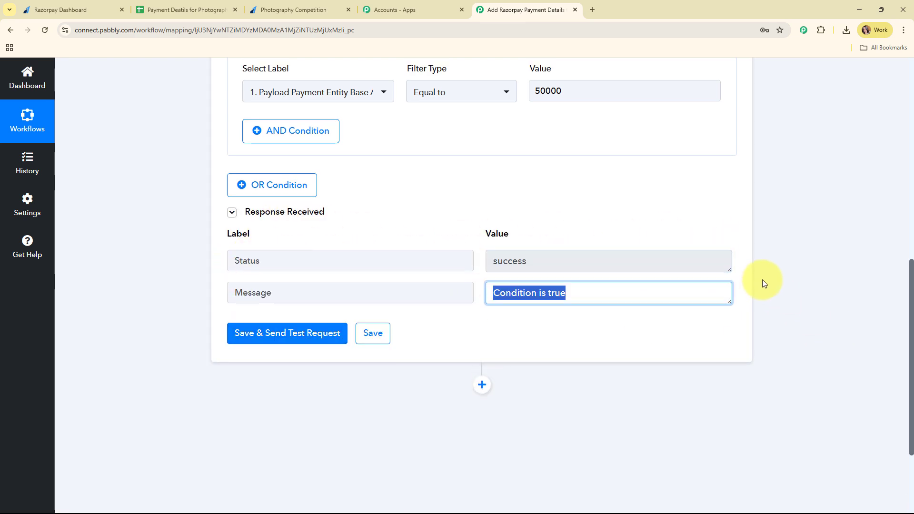
{"action": "scroll", "coordinate": [762, 280], "scroll_direction": "up", "scroll_amount": 10}
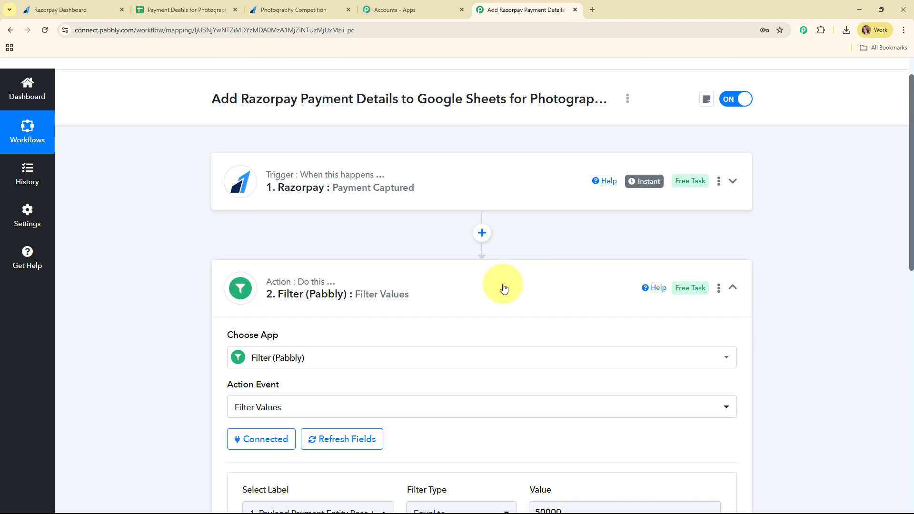
Collapse the filter and add a Google Sheets step using the Add New Row event.
{"action": "left_click", "coordinate": [503, 287]}
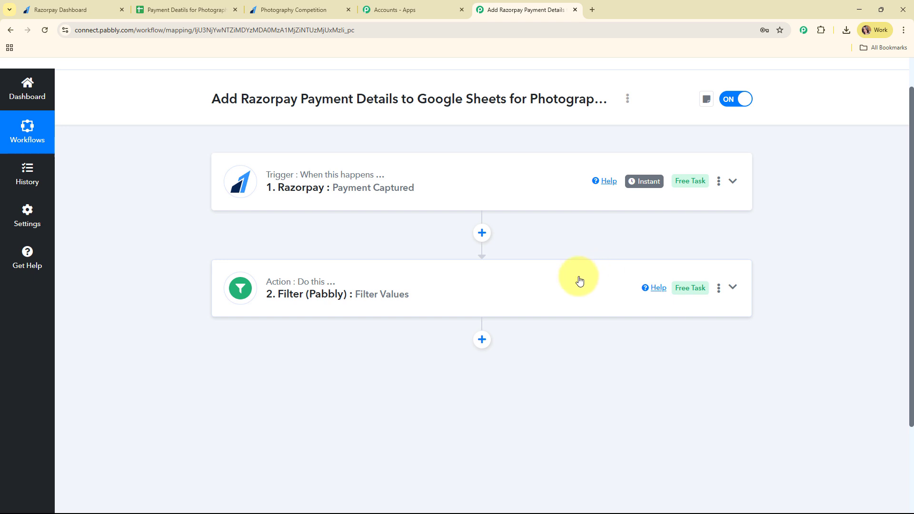
{"action": "scroll", "coordinate": [501, 265], "scroll_direction": "down", "scroll_amount": 3}
{"action": "left_click", "coordinate": [483, 233]}
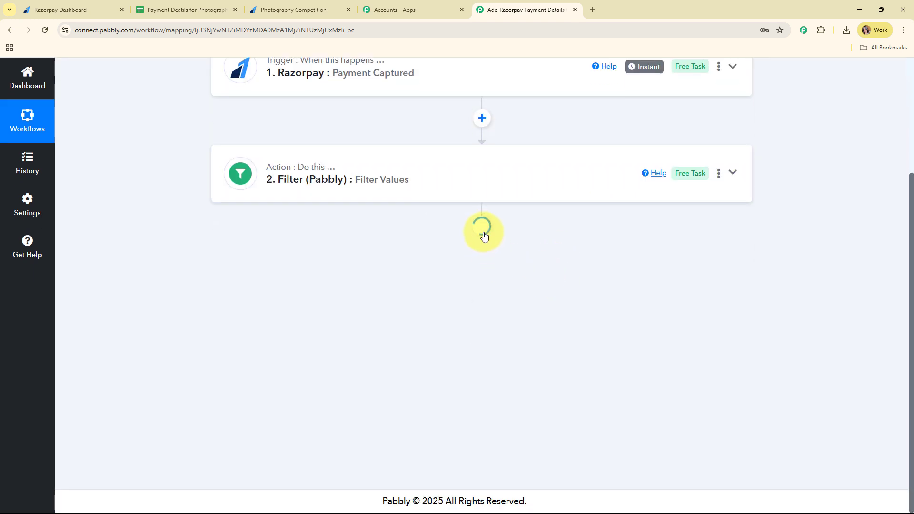
{"action": "type", "text": "s"}
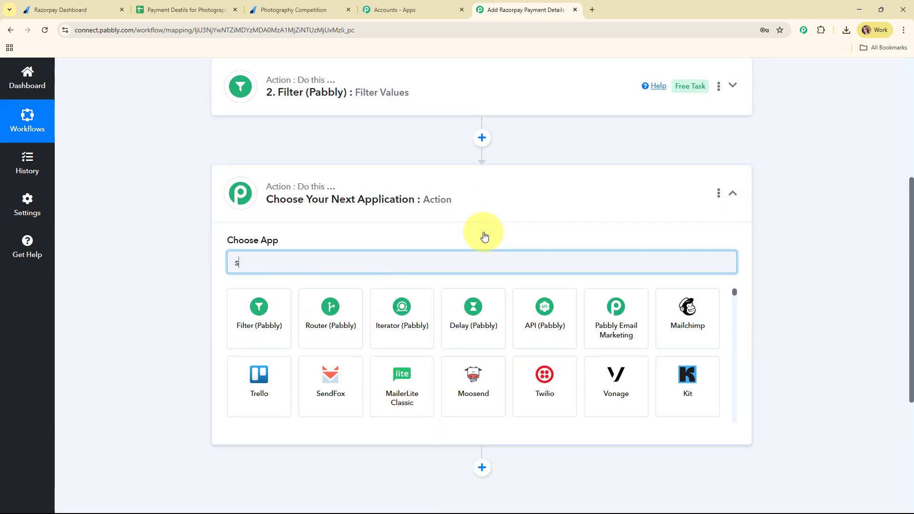
{"action": "type", "text": "hee"}
{"action": "left_click", "coordinate": [257, 302]}
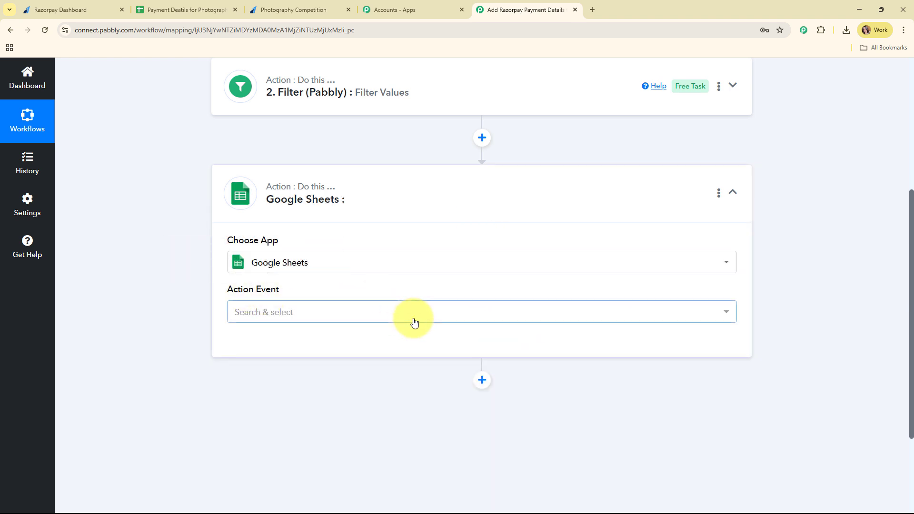
{"action": "left_click", "coordinate": [405, 313]}
{"action": "left_click", "coordinate": [332, 140]}
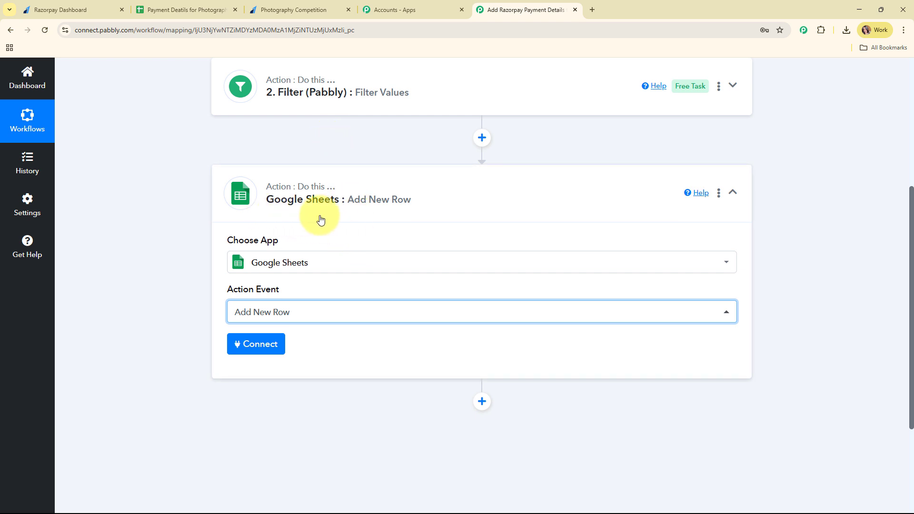
{"action": "left_click", "coordinate": [276, 349]}
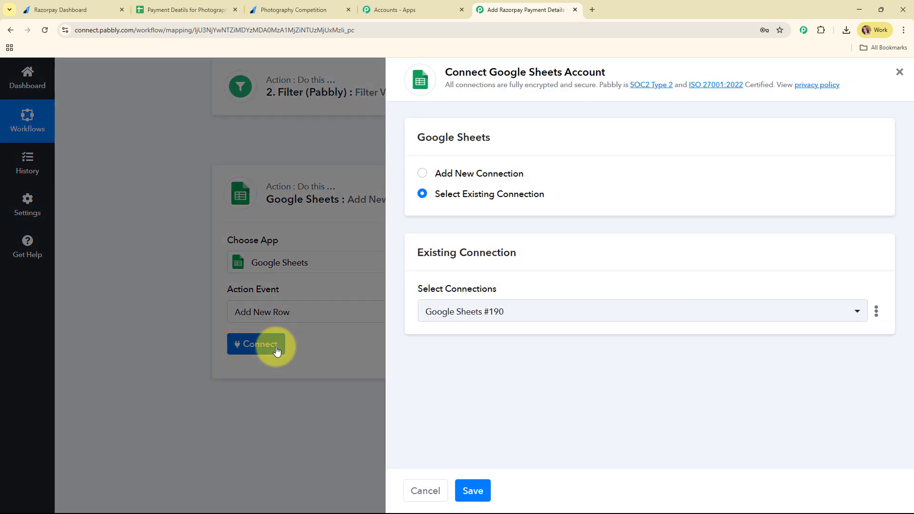
Connect the Google Sheets step through a new Google sign-in, allowing Pabbly access.
{"action": "left_click", "coordinate": [423, 177]}
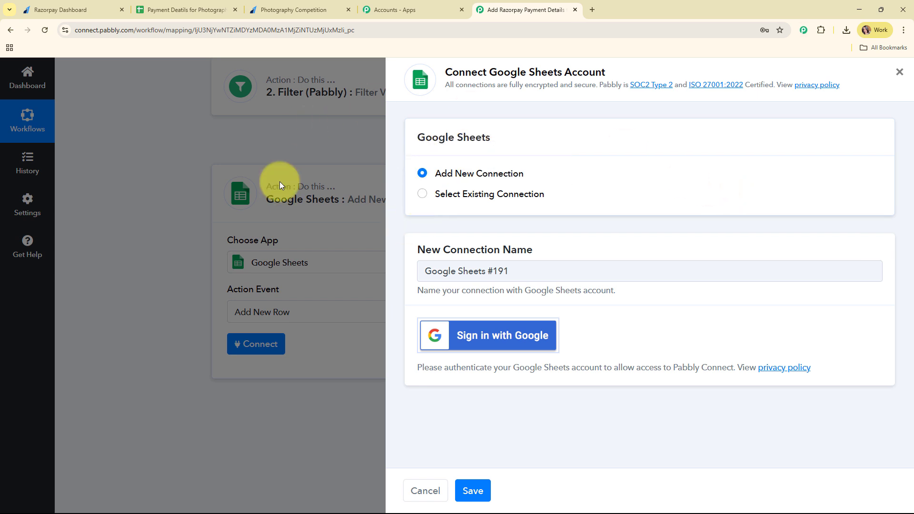
{"action": "left_click", "coordinate": [521, 347]}
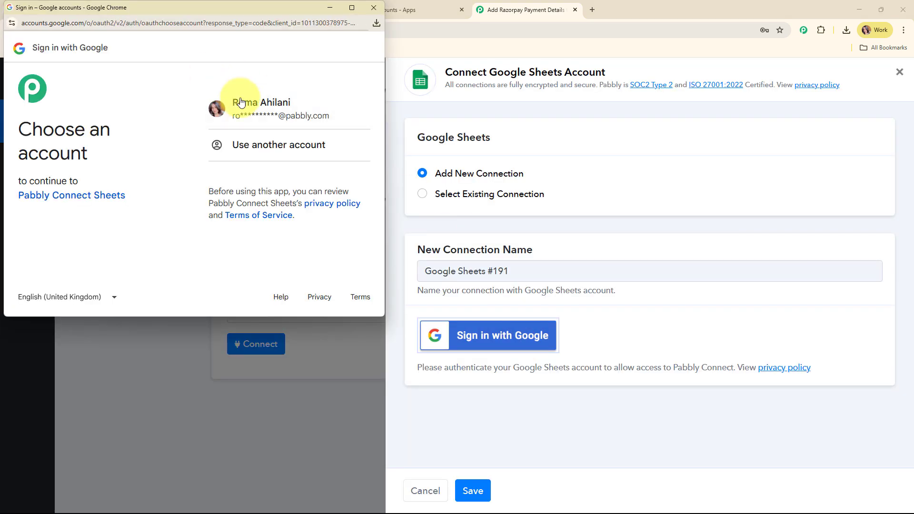
{"action": "left_click", "coordinate": [303, 122]}
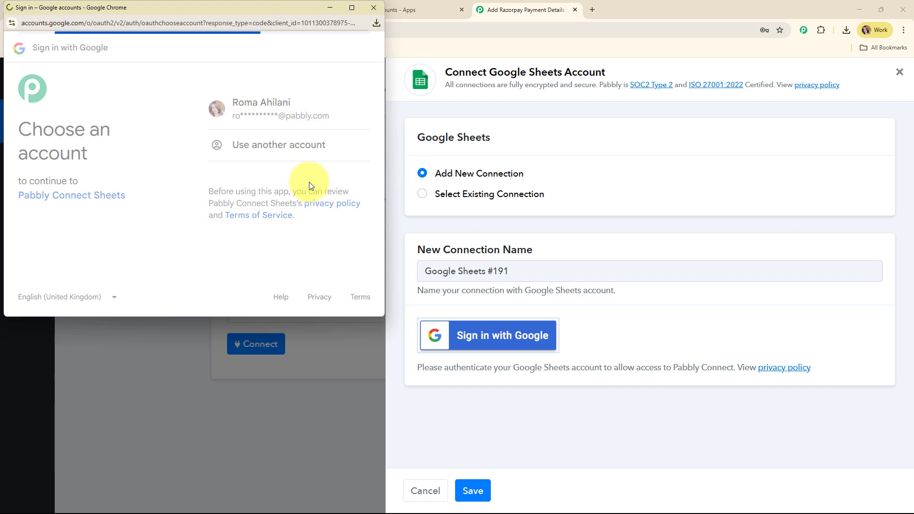
{"action": "left_click", "coordinate": [327, 249]}
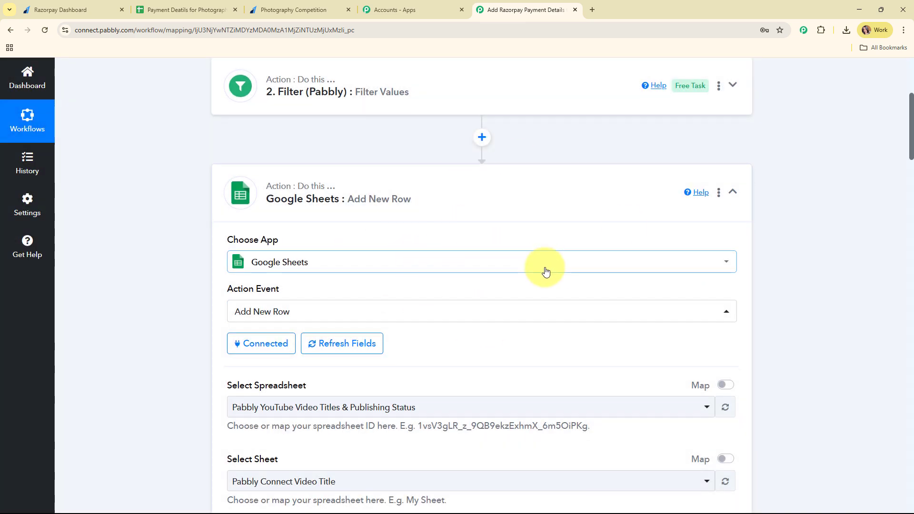
Check the target payment-details spreadsheet in its own tab, then return to the workflow.
{"action": "scroll", "coordinate": [545, 270], "scroll_direction": "down", "scroll_amount": 5}
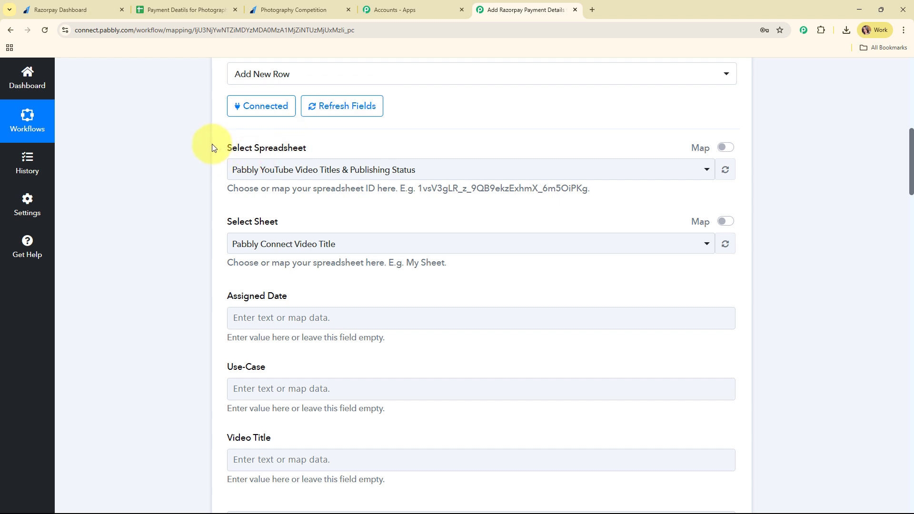
{"action": "left_click_drag", "start_coordinate": [212, 144], "coordinate": [398, 149]}
{"action": "left_click", "coordinate": [451, 216]}
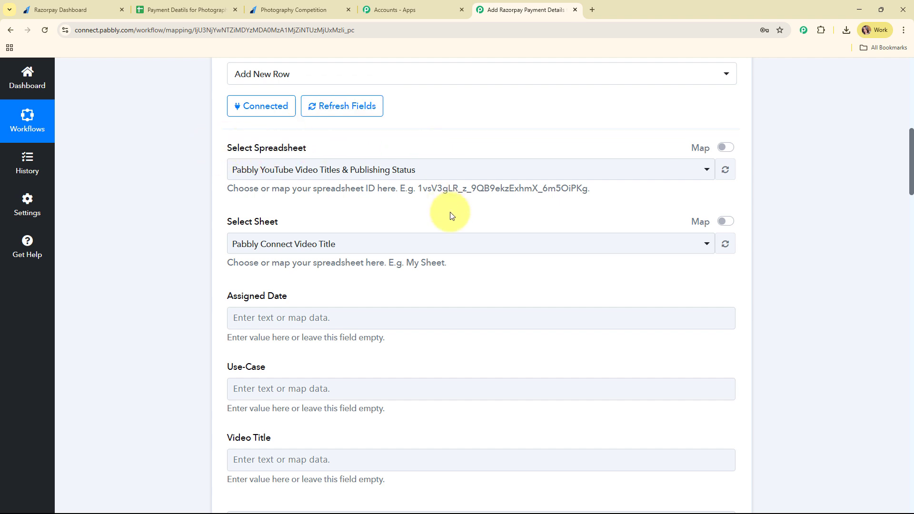
{"action": "left_click", "coordinate": [212, 4]}
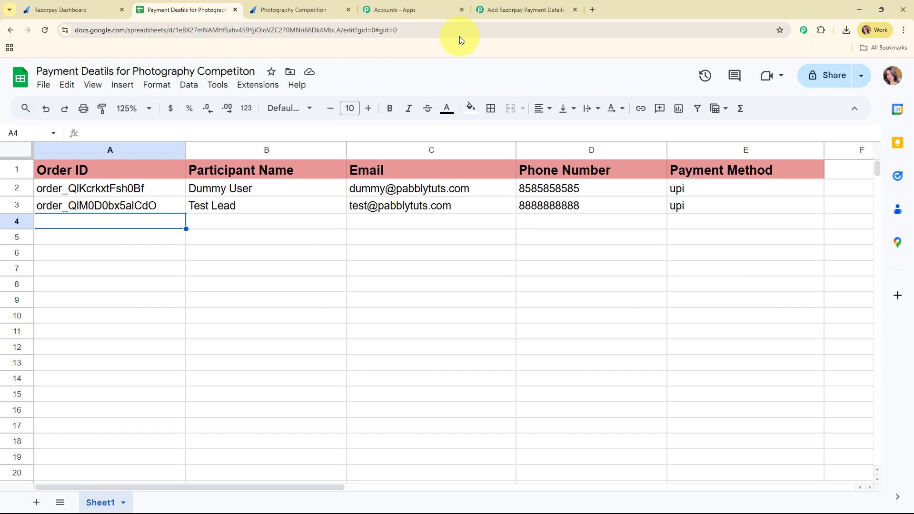
{"action": "left_click", "coordinate": [514, 3]}
Target Sheet1 of the 'Payment Deatils for Photography Competiton' spreadsheet, comparing its column headers.
{"action": "left_click", "coordinate": [316, 168]}
{"action": "left_click", "coordinate": [306, 250]}
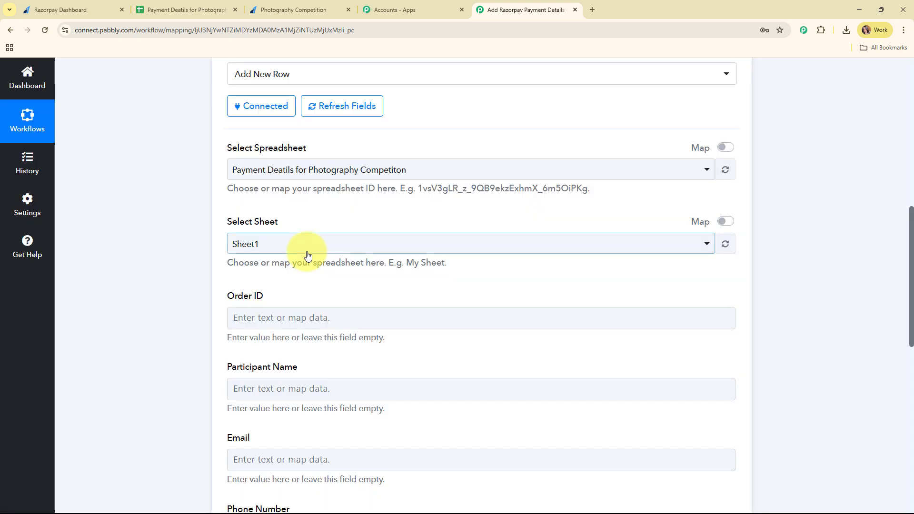
{"action": "scroll", "coordinate": [380, 200], "scroll_direction": "down", "scroll_amount": 2}
{"action": "left_click", "coordinate": [374, 152]}
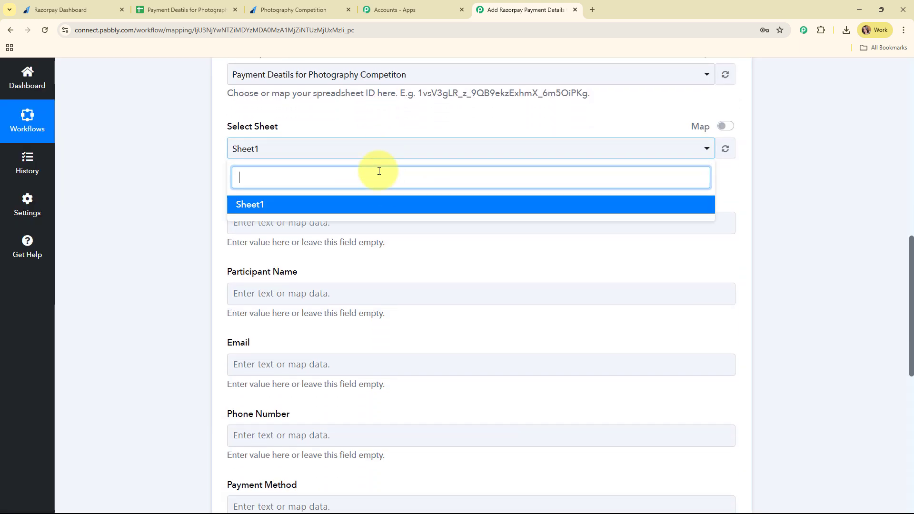
{"action": "left_click", "coordinate": [378, 206]}
{"action": "scroll", "coordinate": [432, 198], "scroll_direction": "down", "scroll_amount": 2}
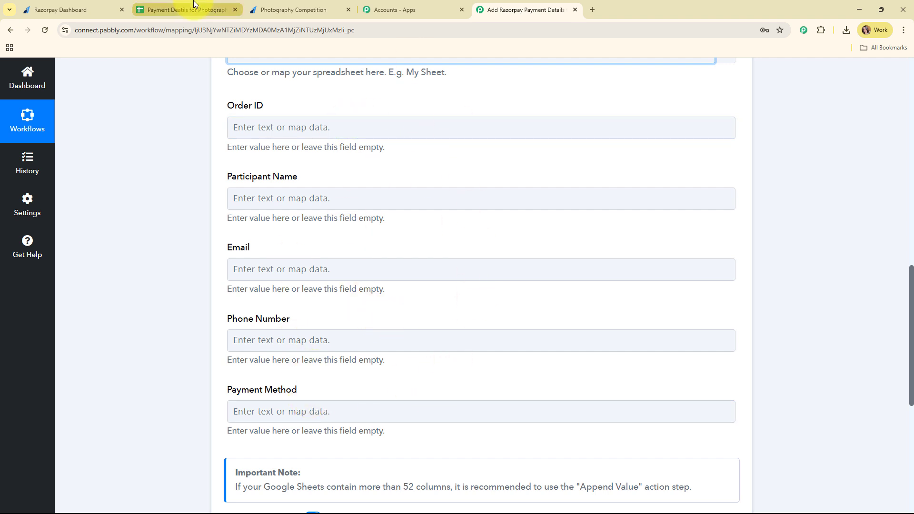
{"action": "left_click", "coordinate": [181, 9]}
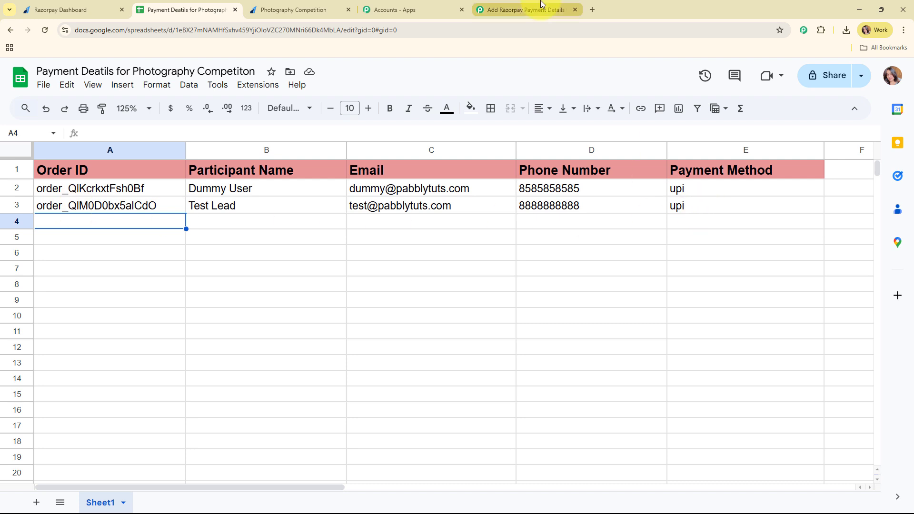
{"action": "left_click", "coordinate": [500, 9]}
{"action": "left_click", "coordinate": [236, 129]}
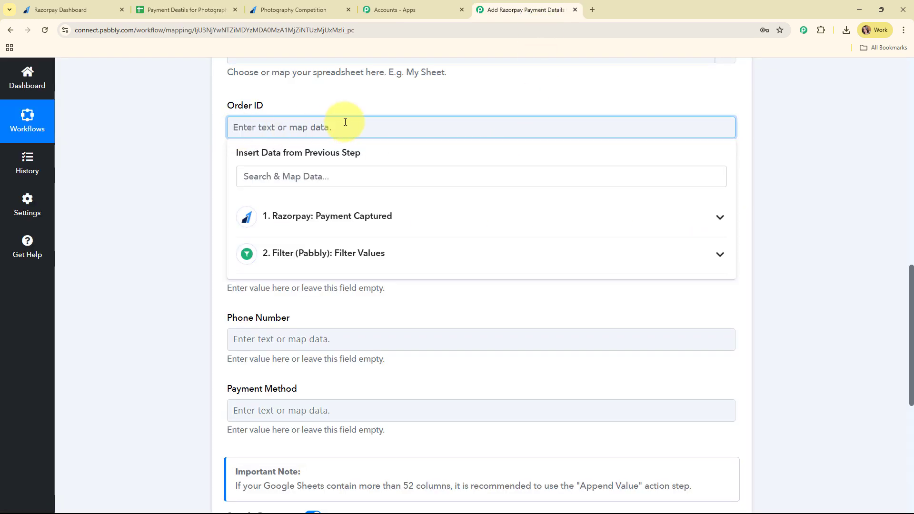
Map Razorpay's Order Id into Order ID and Notes Full Name into Participant Name.
{"action": "scroll", "coordinate": [519, 95], "scroll_direction": "down", "scroll_amount": 1}
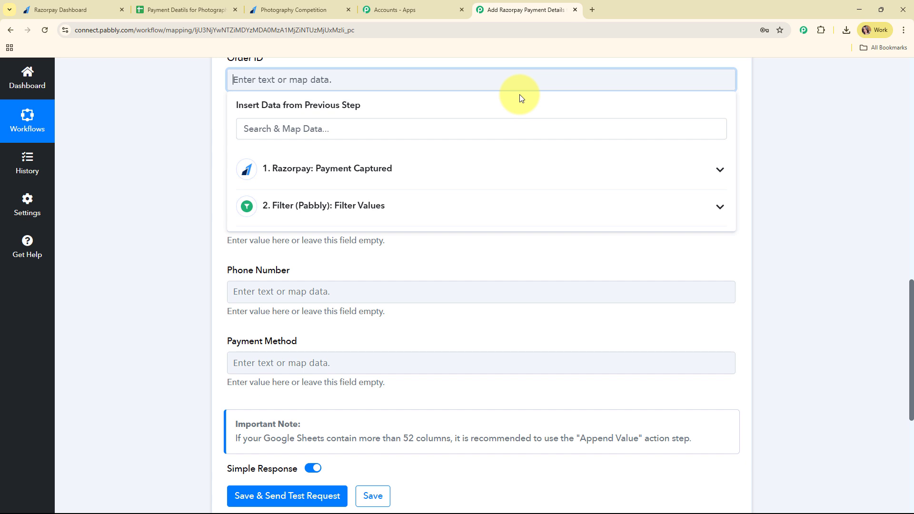
{"action": "left_click", "coordinate": [379, 167]}
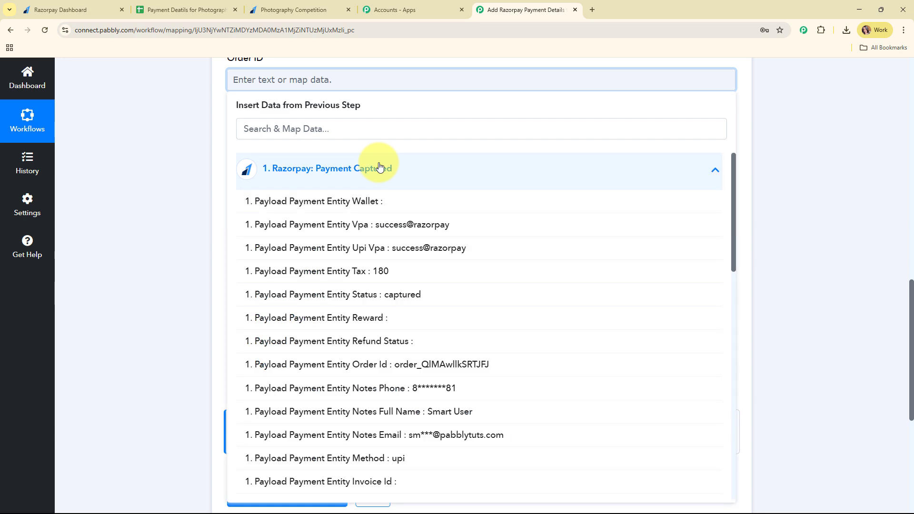
{"action": "left_click", "coordinate": [366, 364]}
{"action": "left_click", "coordinate": [348, 198]}
{"action": "scroll", "coordinate": [587, 216], "scroll_direction": "down", "scroll_amount": 3}
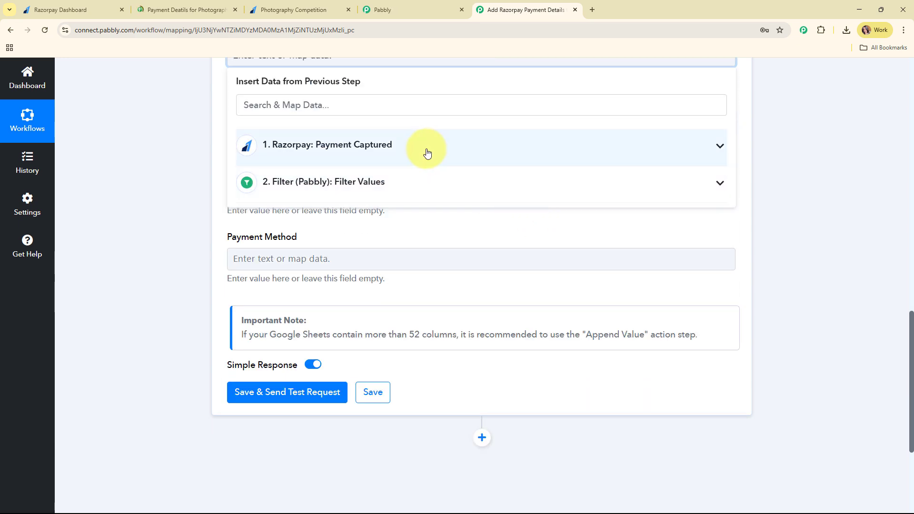
{"action": "left_click", "coordinate": [427, 152]}
{"action": "scroll", "coordinate": [435, 314], "scroll_direction": "down", "scroll_amount": 3}
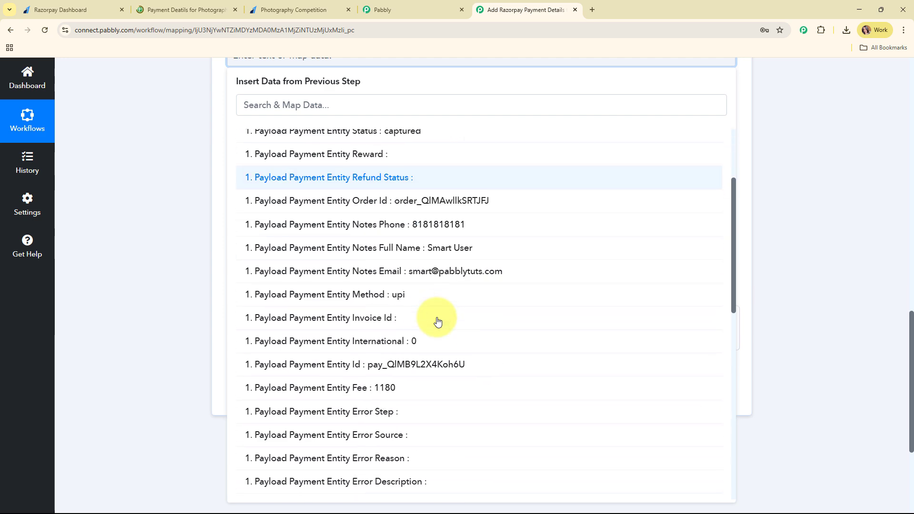
{"action": "left_click", "coordinate": [444, 247]}
Map Notes Email, Notes Phone and Method (upi) into Email, Phone Number and Payment Method.
{"action": "left_click", "coordinate": [293, 147]}
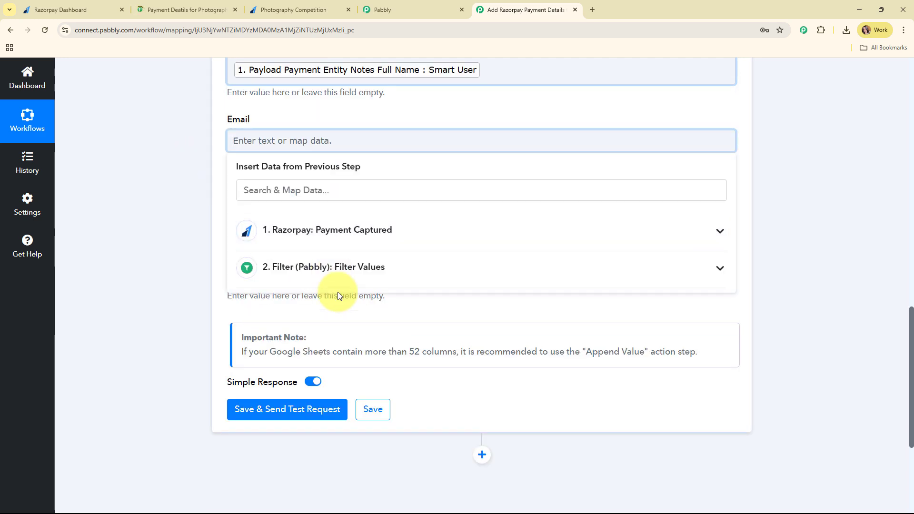
{"action": "left_click", "coordinate": [340, 267]}
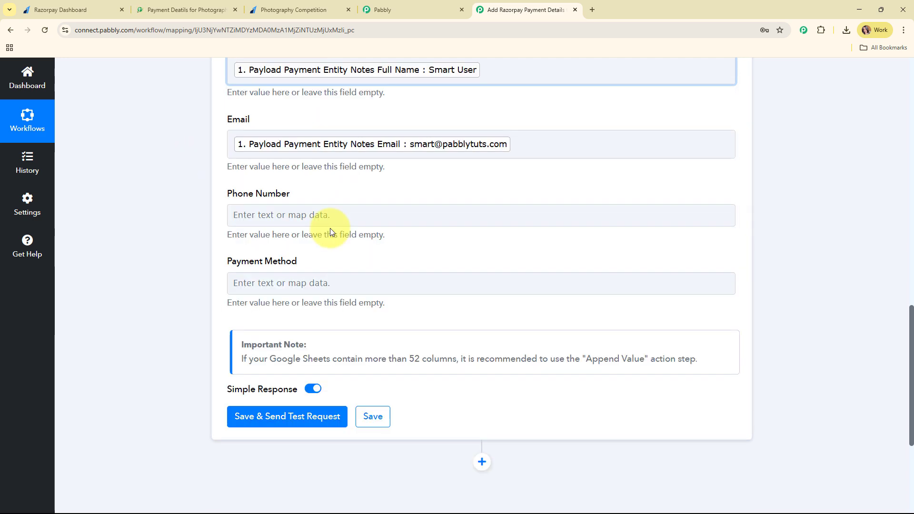
{"action": "scroll", "coordinate": [329, 224], "scroll_direction": "down", "scroll_amount": 1}
{"action": "left_click", "coordinate": [319, 161]}
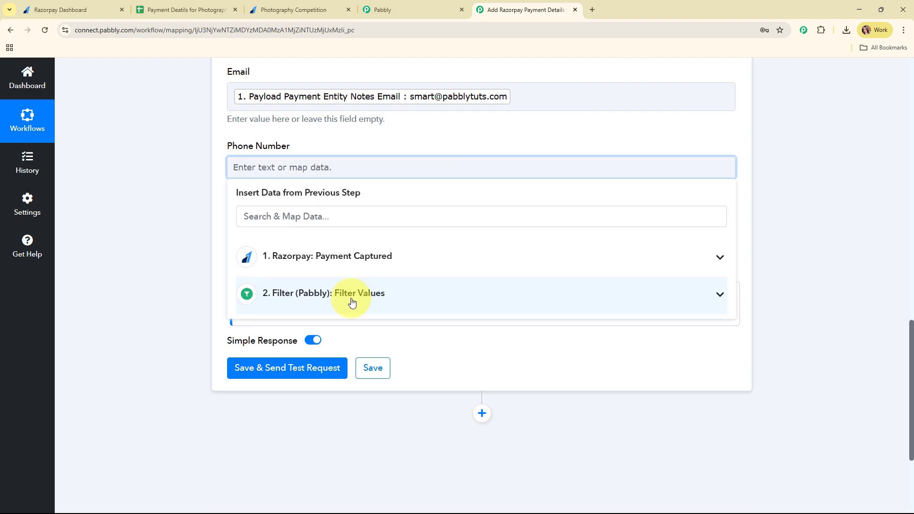
{"action": "left_click", "coordinate": [337, 294]}
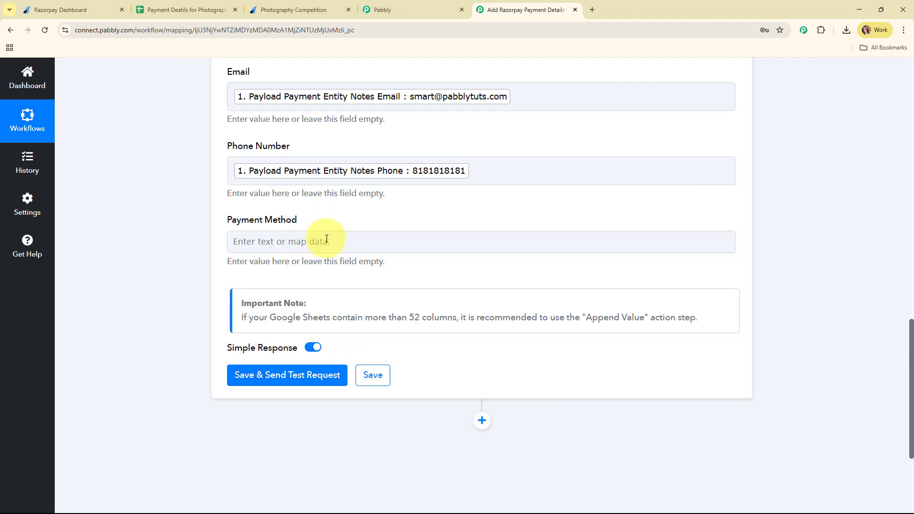
{"action": "scroll", "coordinate": [334, 205], "scroll_direction": "down", "scroll_amount": 1}
{"action": "left_click", "coordinate": [335, 200]}
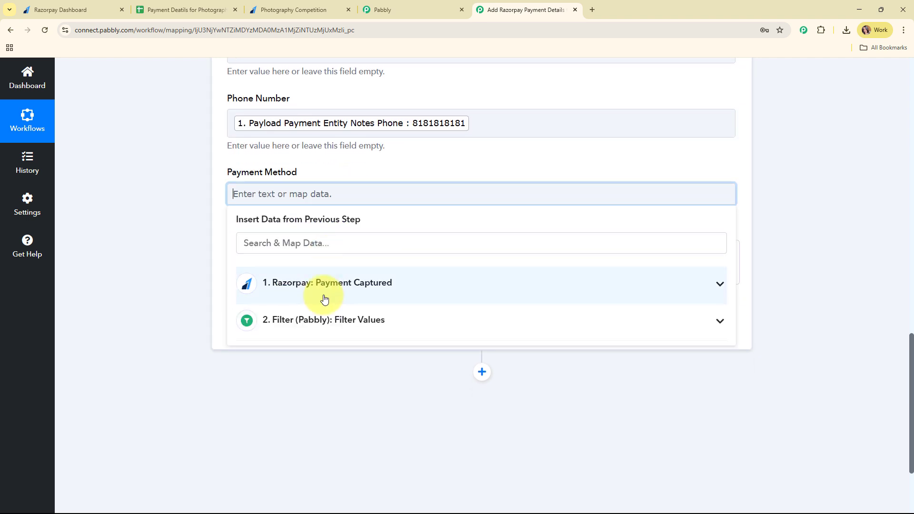
{"action": "left_click", "coordinate": [324, 299]}
{"action": "scroll", "coordinate": [380, 384], "scroll_direction": "down", "scroll_amount": 3}
{"action": "left_click", "coordinate": [380, 381]}
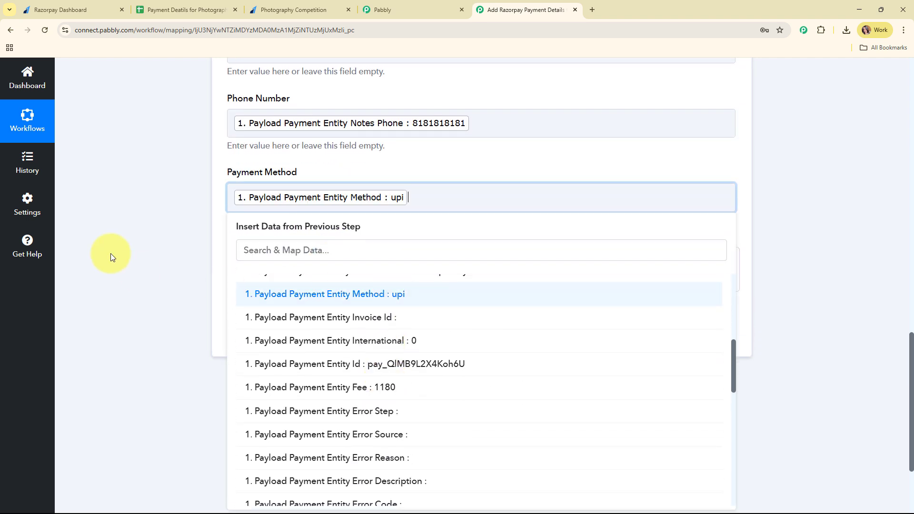
{"action": "left_click", "coordinate": [227, 280]}
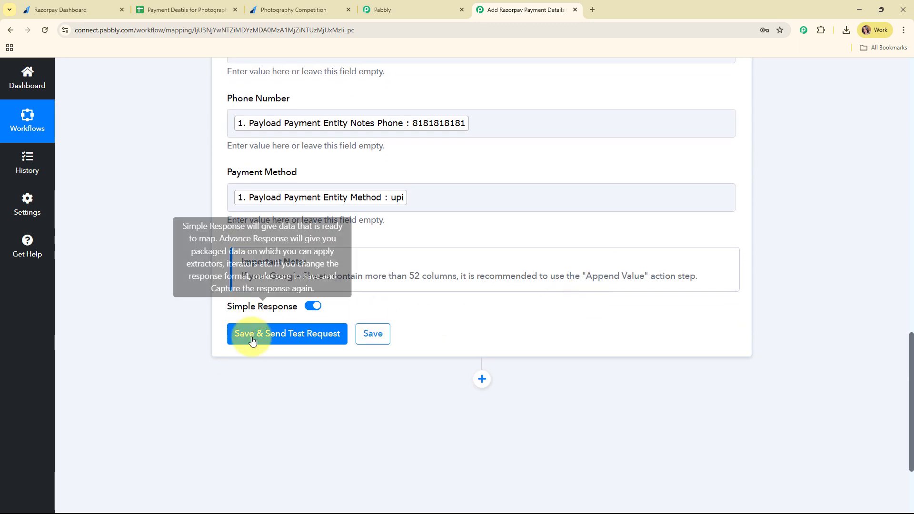
Send a test request writing one row to Sheet1!A4:E4, then collapse the Sheets step.
{"action": "left_click", "coordinate": [253, 334]}
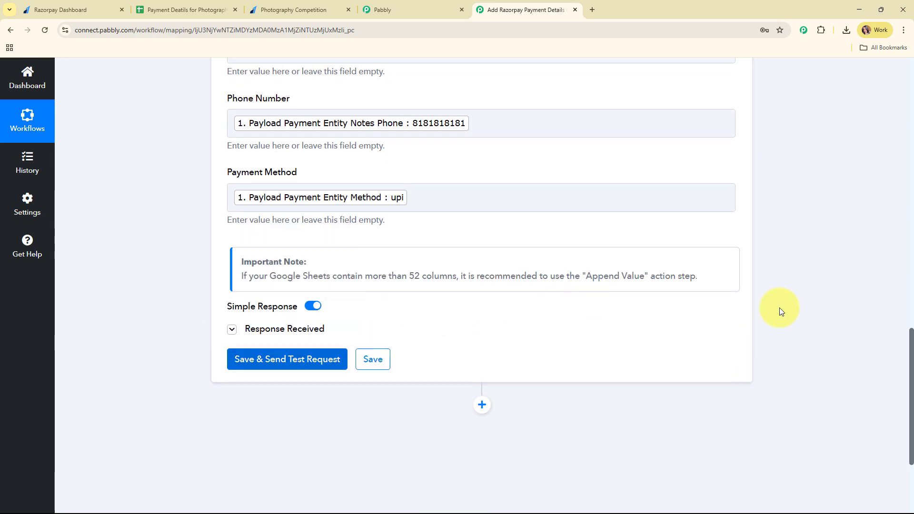
{"action": "scroll", "coordinate": [490, 364], "scroll_direction": "down", "scroll_amount": 3}
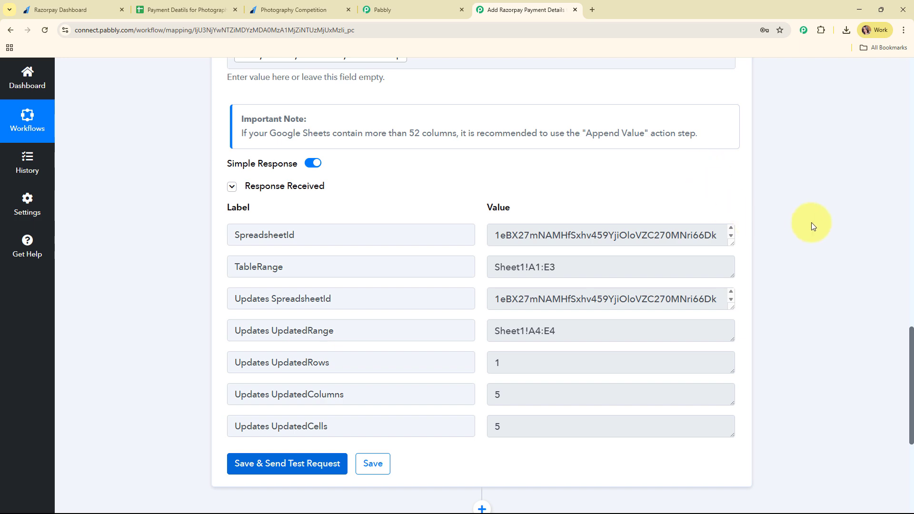
{"action": "scroll", "coordinate": [805, 239], "scroll_direction": "up", "scroll_amount": 13}
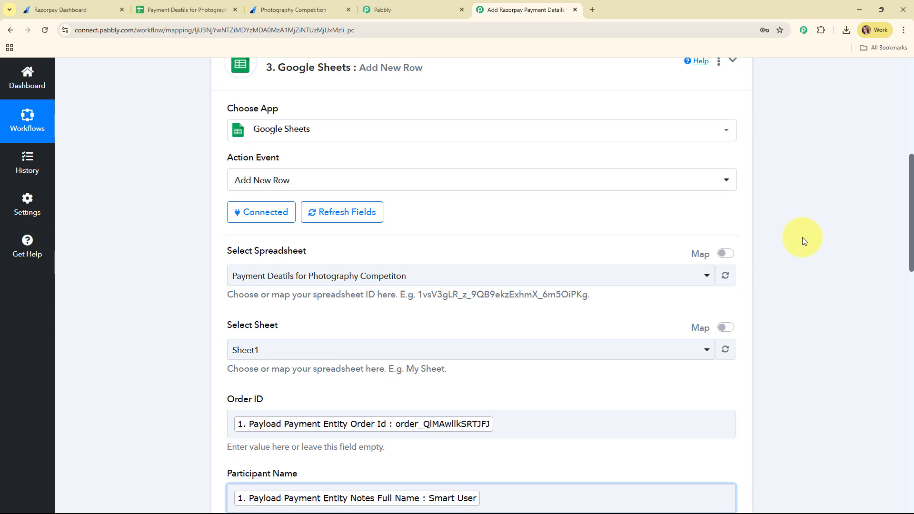
{"action": "left_click", "coordinate": [441, 71]}
{"action": "scroll", "coordinate": [507, 253], "scroll_direction": "up", "scroll_amount": 2}
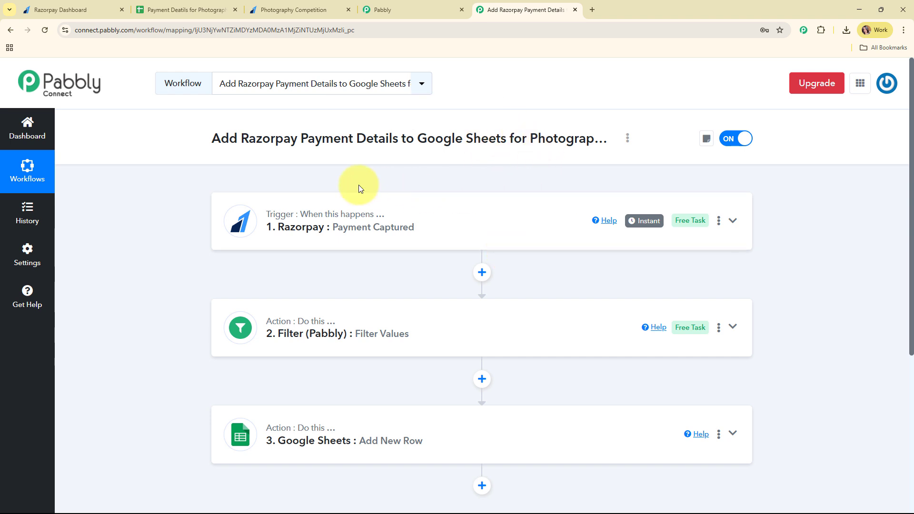
Verify at 125% zoom that sheet row 4 holds the test payment's name, email, phone and method.
{"action": "left_click", "coordinate": [221, 9]}
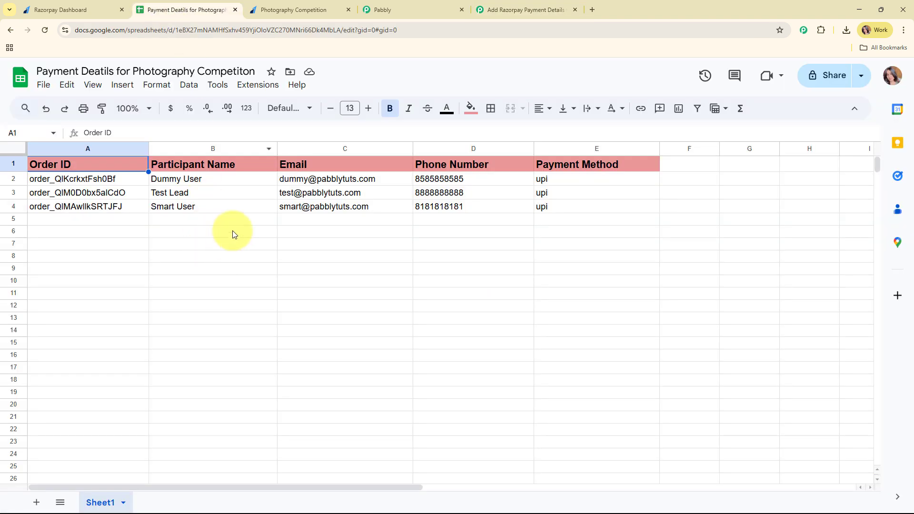
{"action": "left_click", "coordinate": [131, 109]}
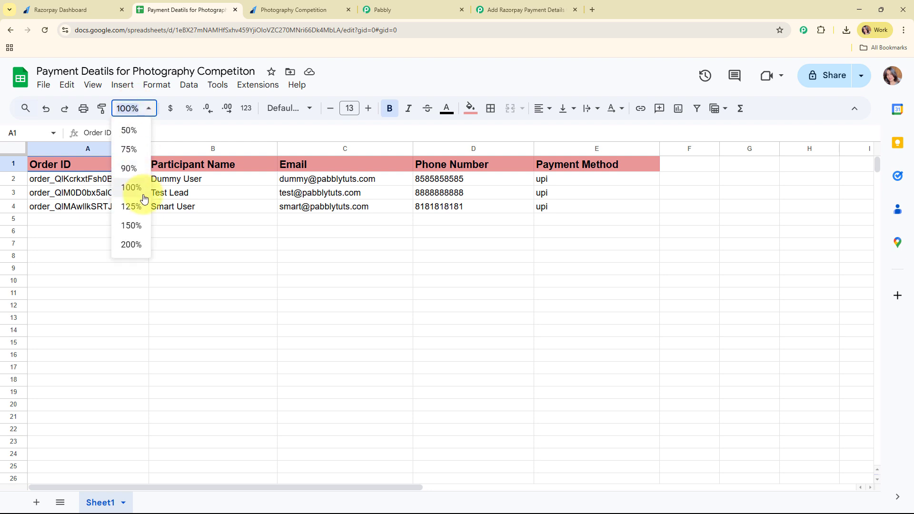
{"action": "left_click", "coordinate": [139, 211]}
{"action": "left_click", "coordinate": [284, 222]}
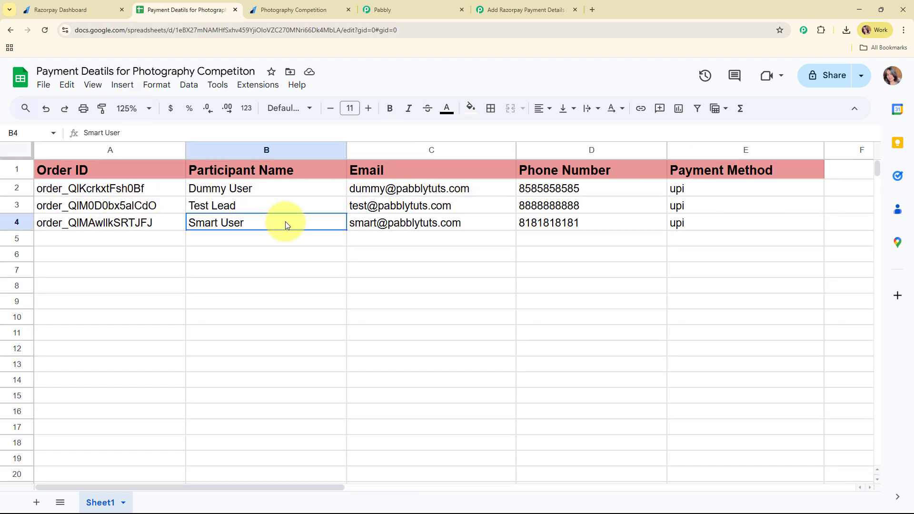
{"action": "left_click", "coordinate": [472, 224]}
{"action": "left_click", "coordinate": [610, 224]}
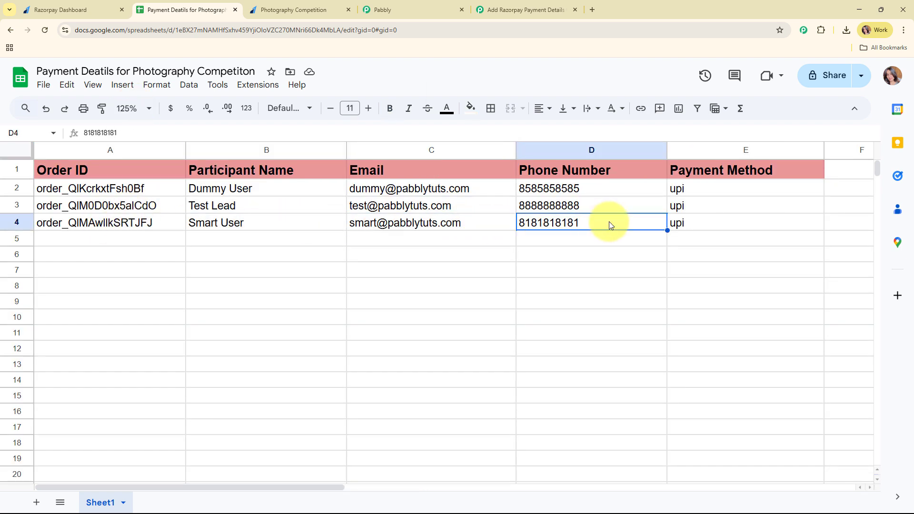
{"action": "left_click", "coordinate": [756, 227]}
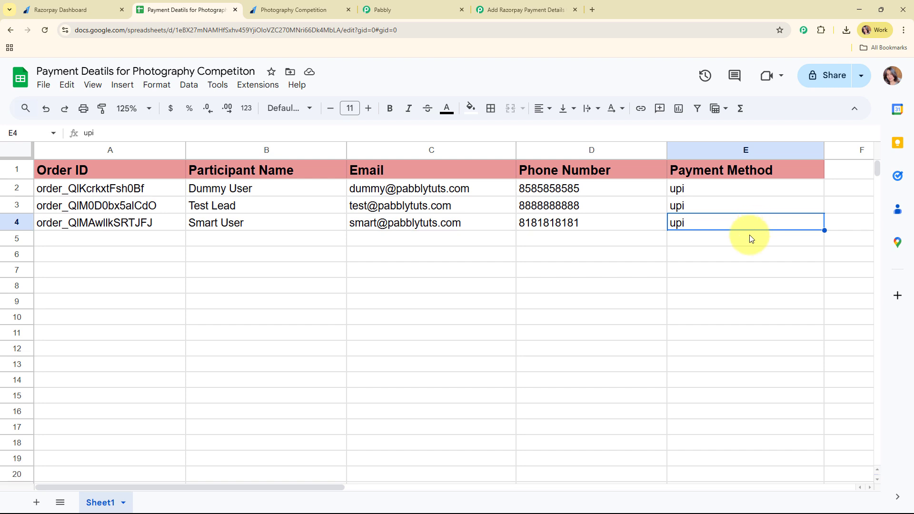
{"action": "left_click", "coordinate": [541, 5]}
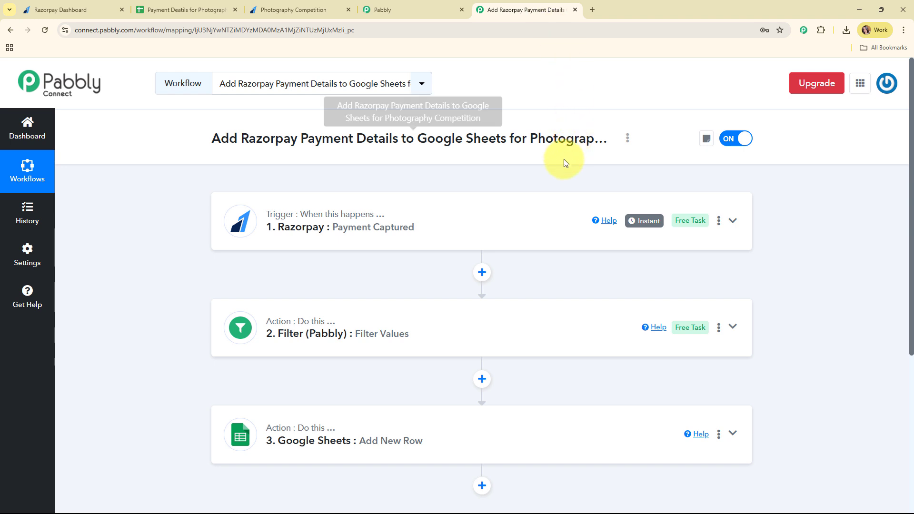
{"action": "scroll", "coordinate": [431, 159], "scroll_direction": "down", "scroll_amount": 1}
{"action": "scroll", "coordinate": [431, 159], "scroll_direction": "down", "scroll_amount": 2}
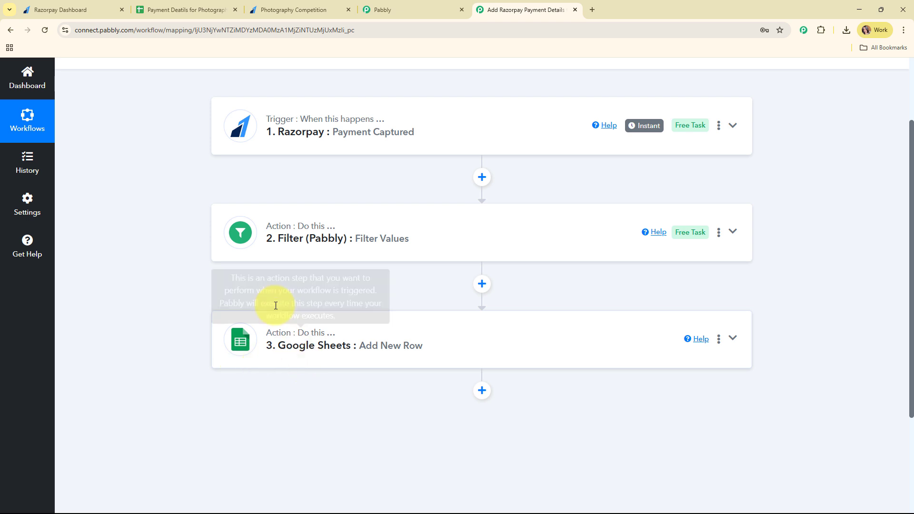
{"action": "scroll", "coordinate": [239, 182], "scroll_direction": "up", "scroll_amount": 2}
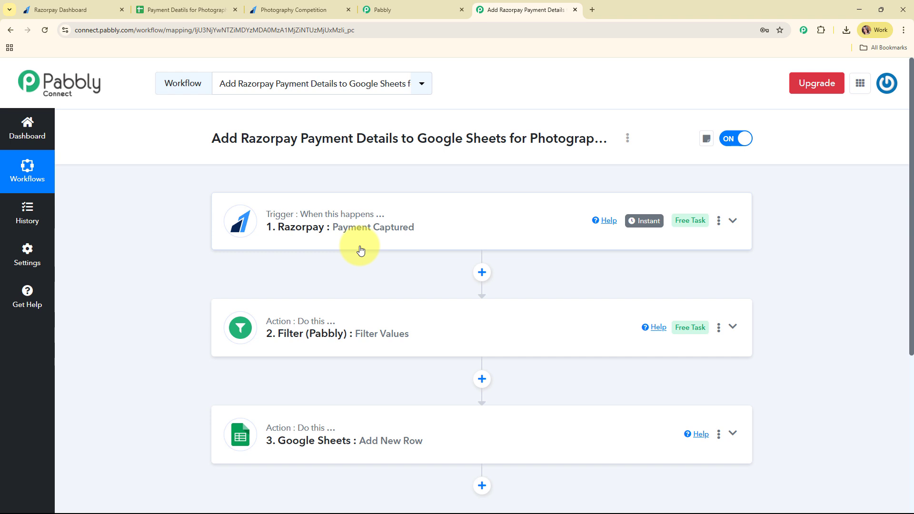
{"action": "scroll", "coordinate": [361, 250], "scroll_direction": "down", "scroll_amount": 2}
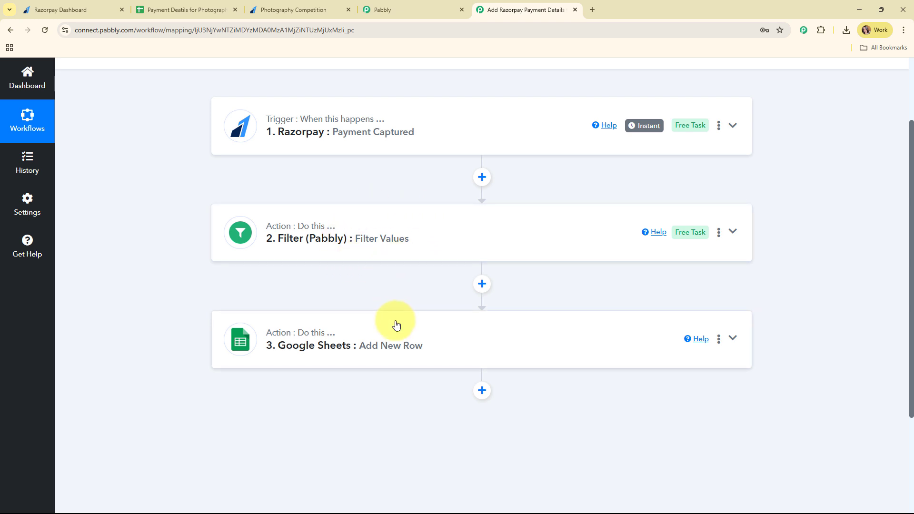
{"action": "scroll", "coordinate": [396, 325], "scroll_direction": "up", "scroll_amount": 3}
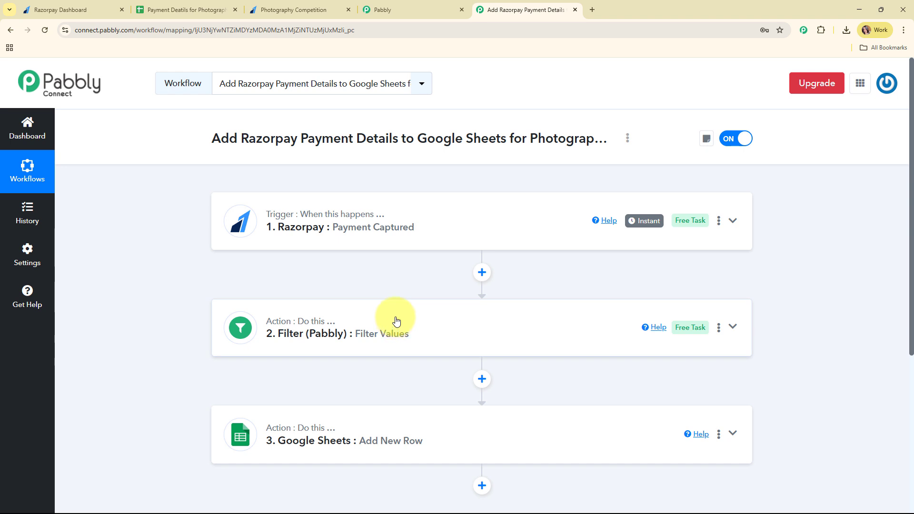